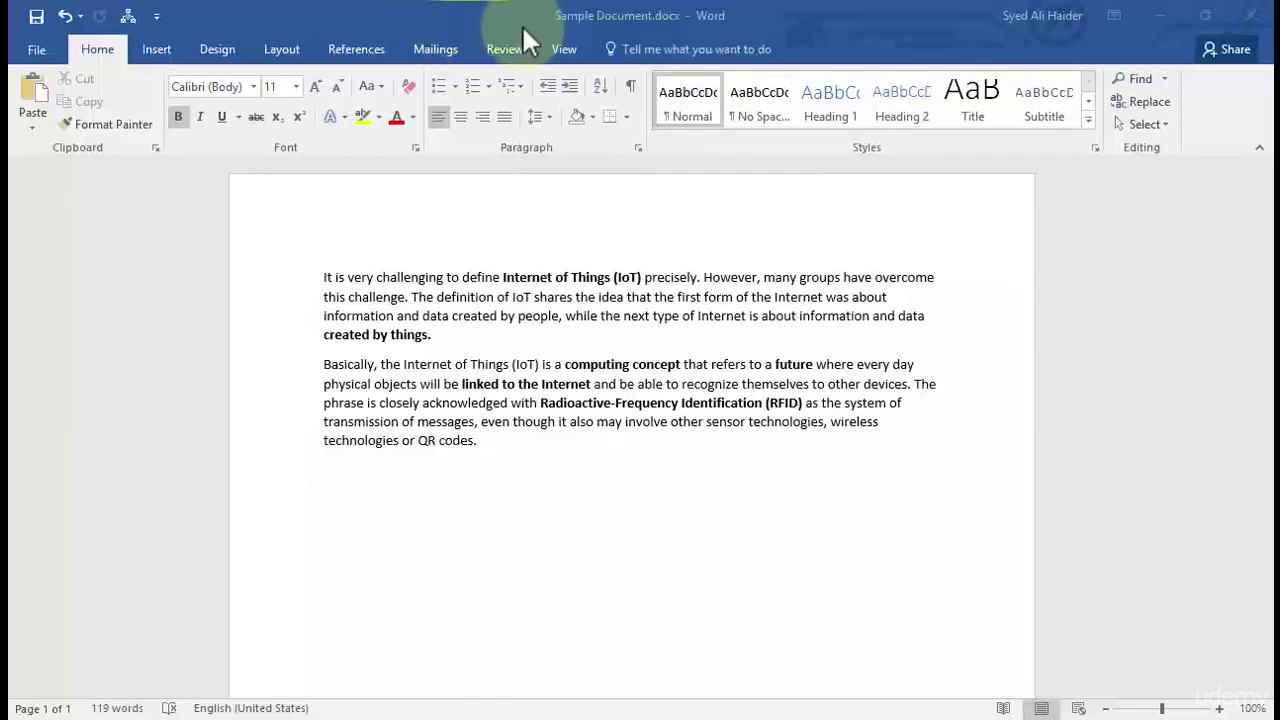
- Switch the ribbon to the Review tab for Sample Document.docx
click(504, 48)
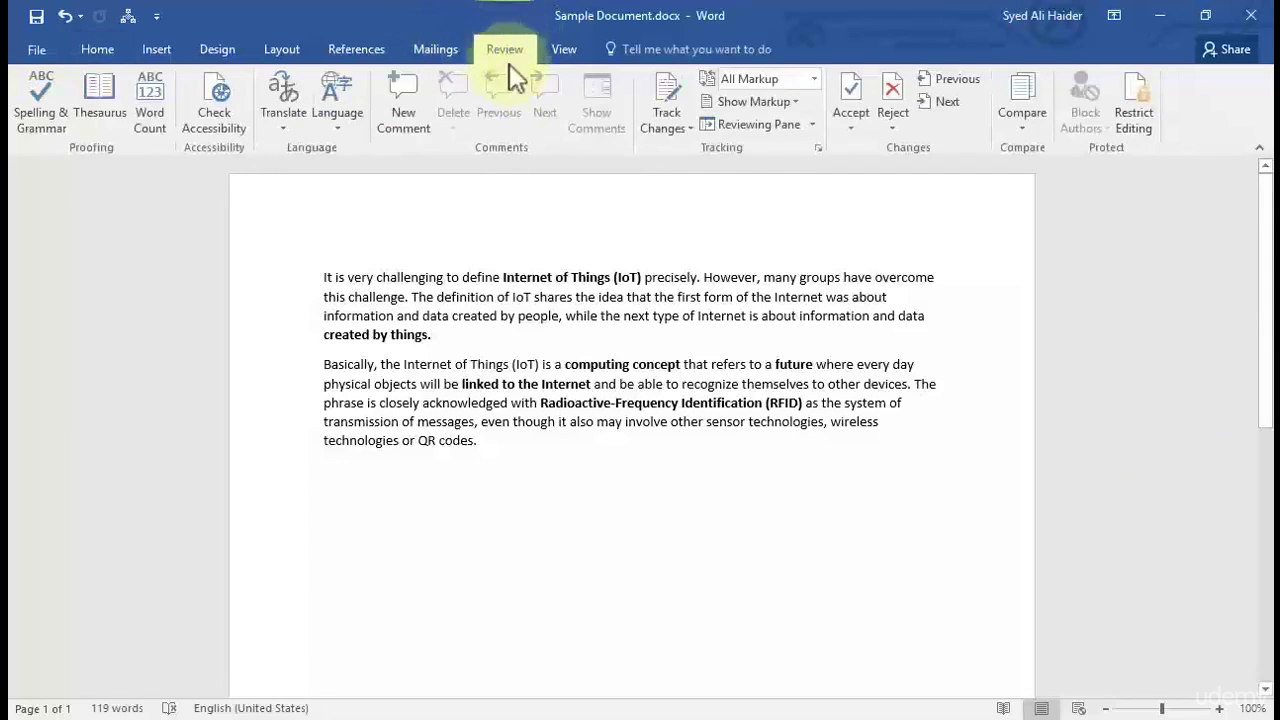
click(686, 121)
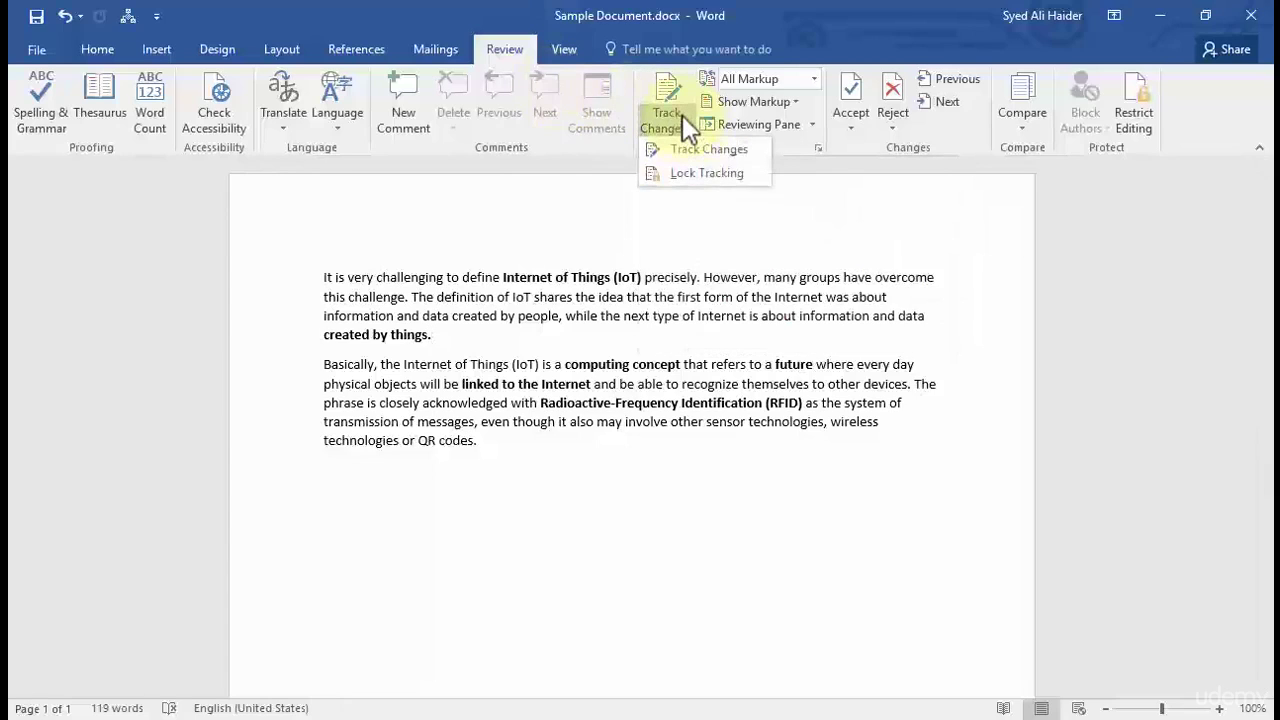
click(682, 114)
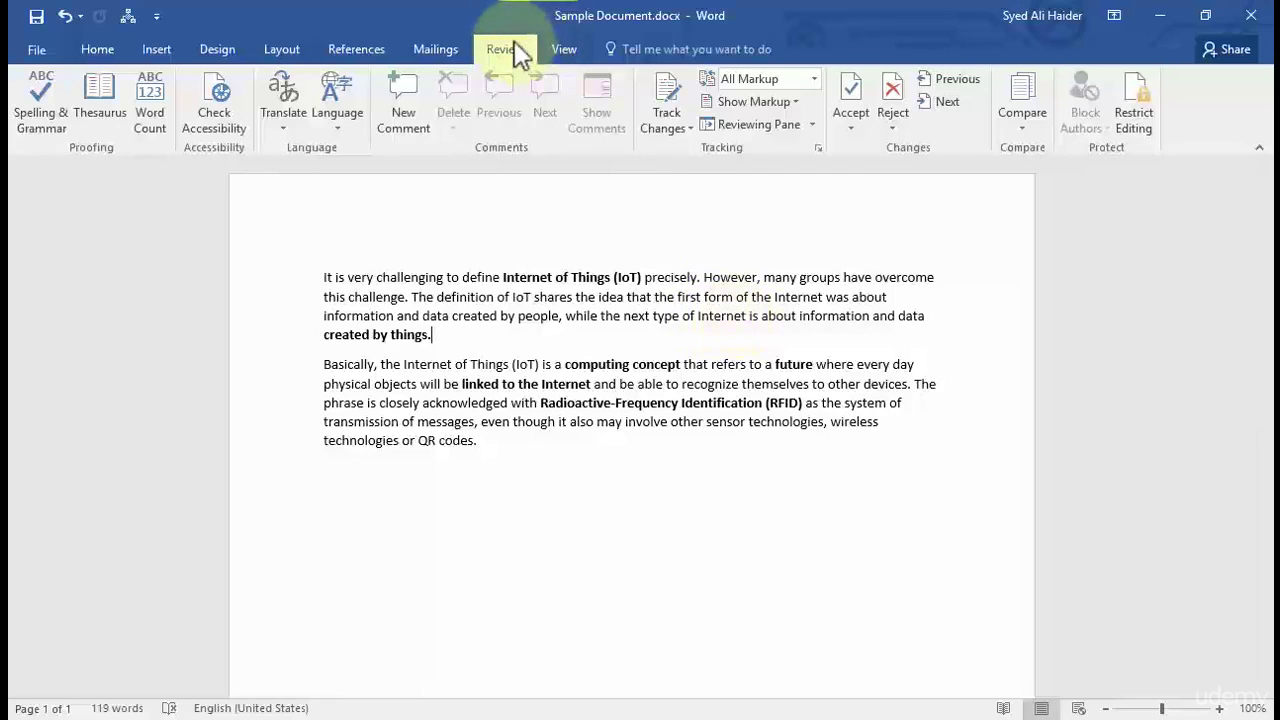
- Open the Restrict Editing pane from the Review tab's Protect group
click(1122, 116)
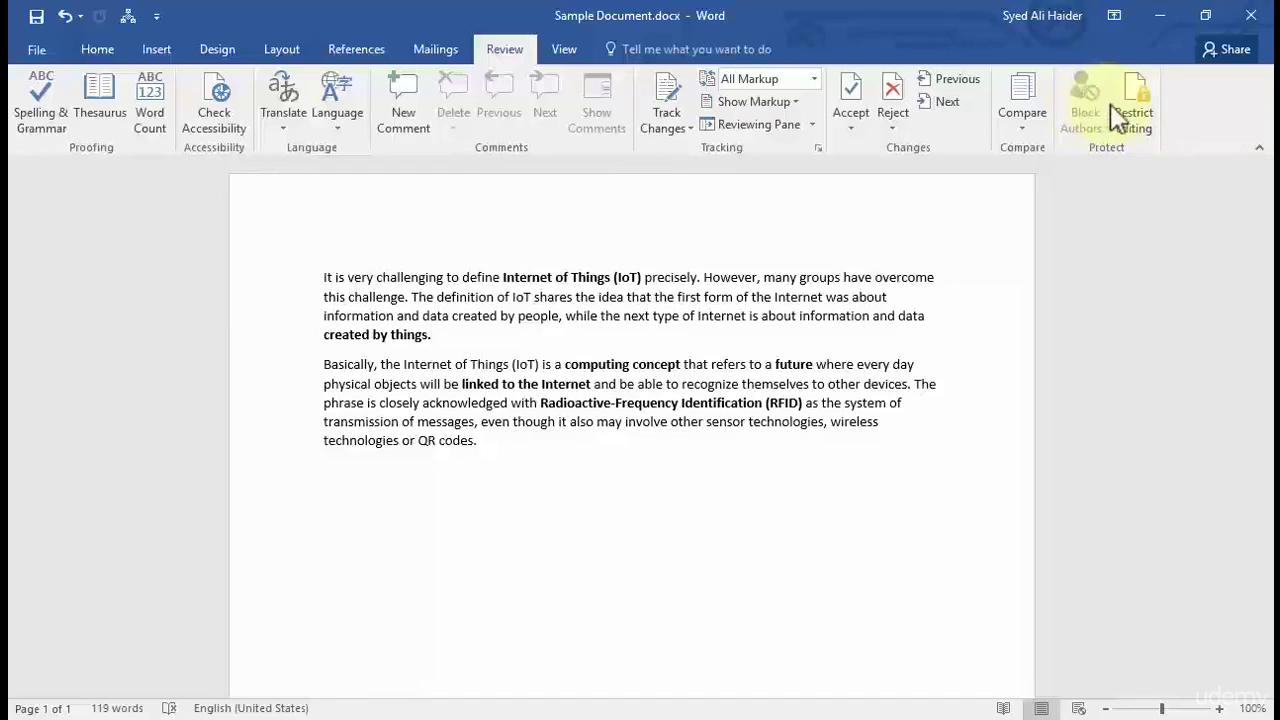
click(1140, 107)
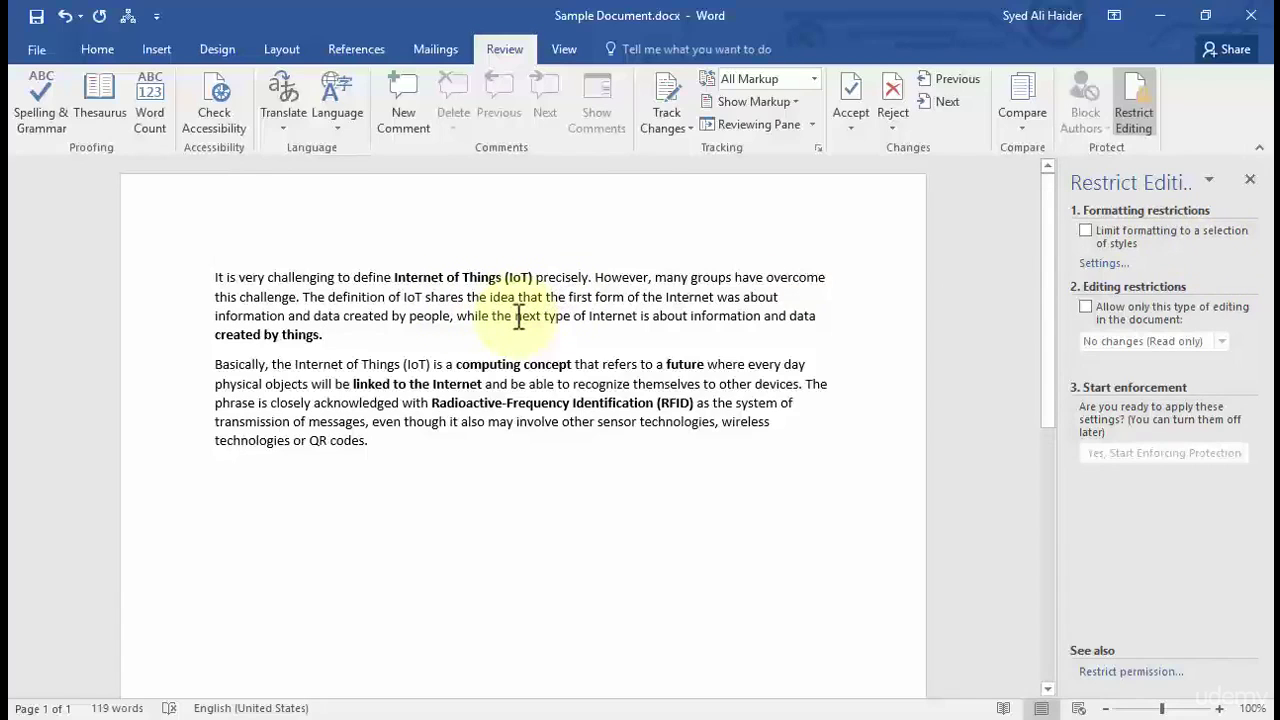
- Check 'Limit formatting to a selection of styles' and open its Settings list of allowed styles
double_click(528, 316)
click(564, 316)
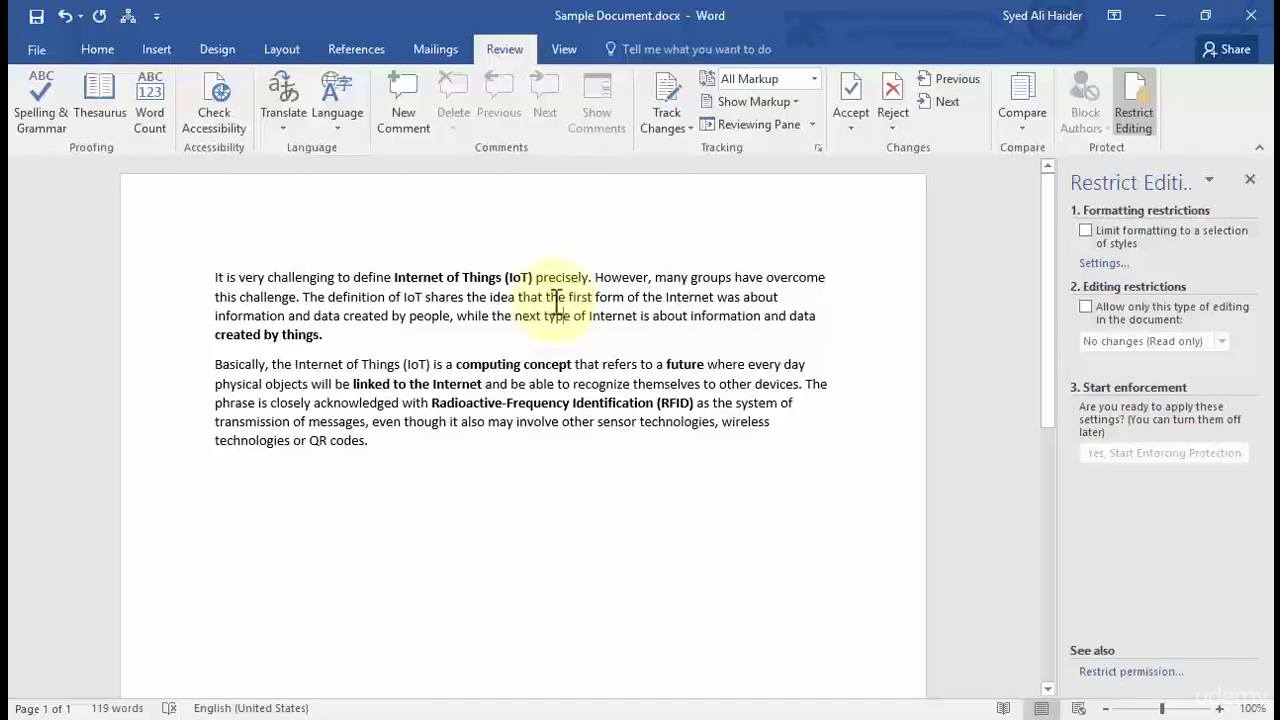
click(1085, 231)
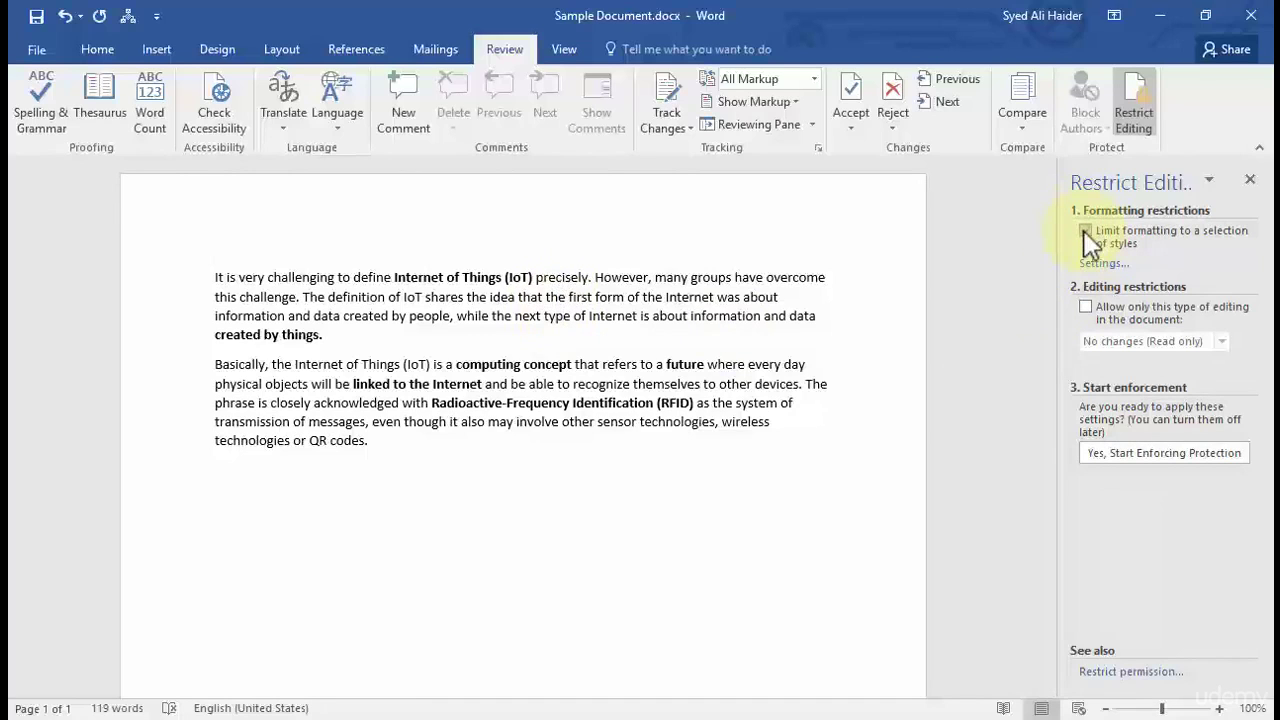
click(1104, 265)
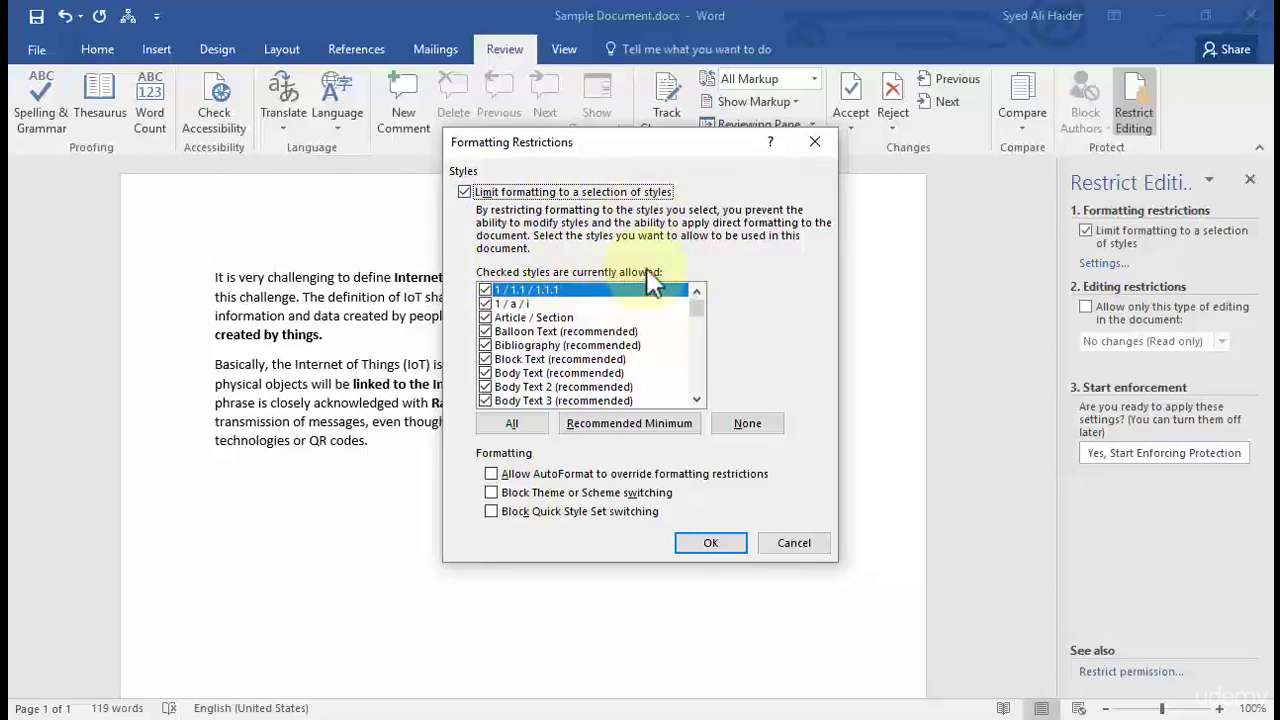
- Cut the allowed styles to Recommended Minimum, dropping 1 / a / i and Article / Section
mouse_move(699, 306)
mouse_down()
mouse_move(701, 385)
mouse_move(706, 315)
mouse_up()
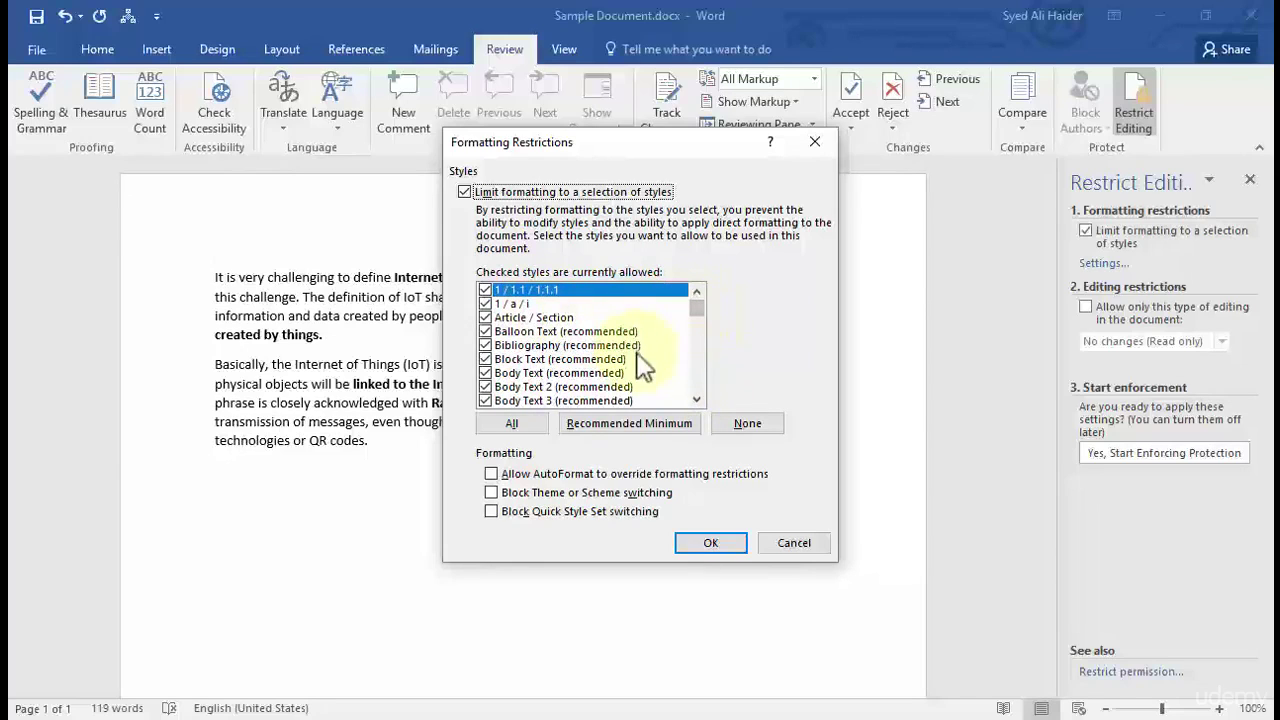
click(640, 432)
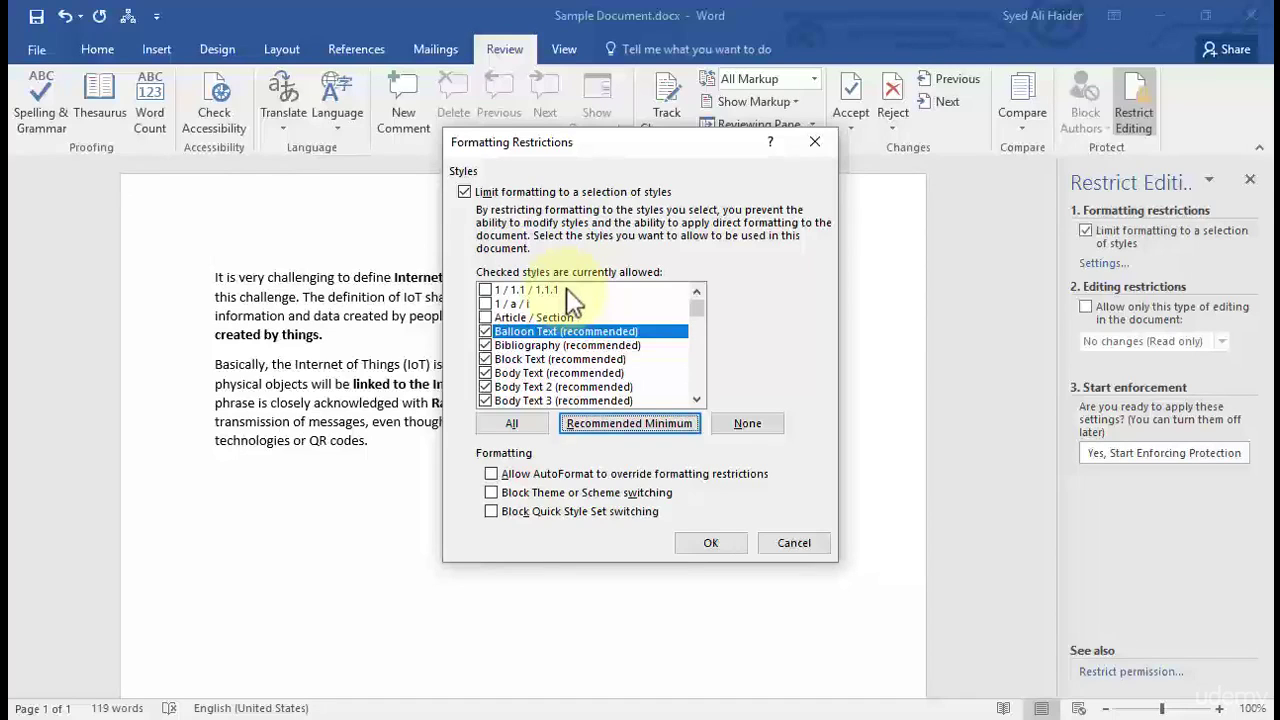
drag(698, 309, 700, 322)
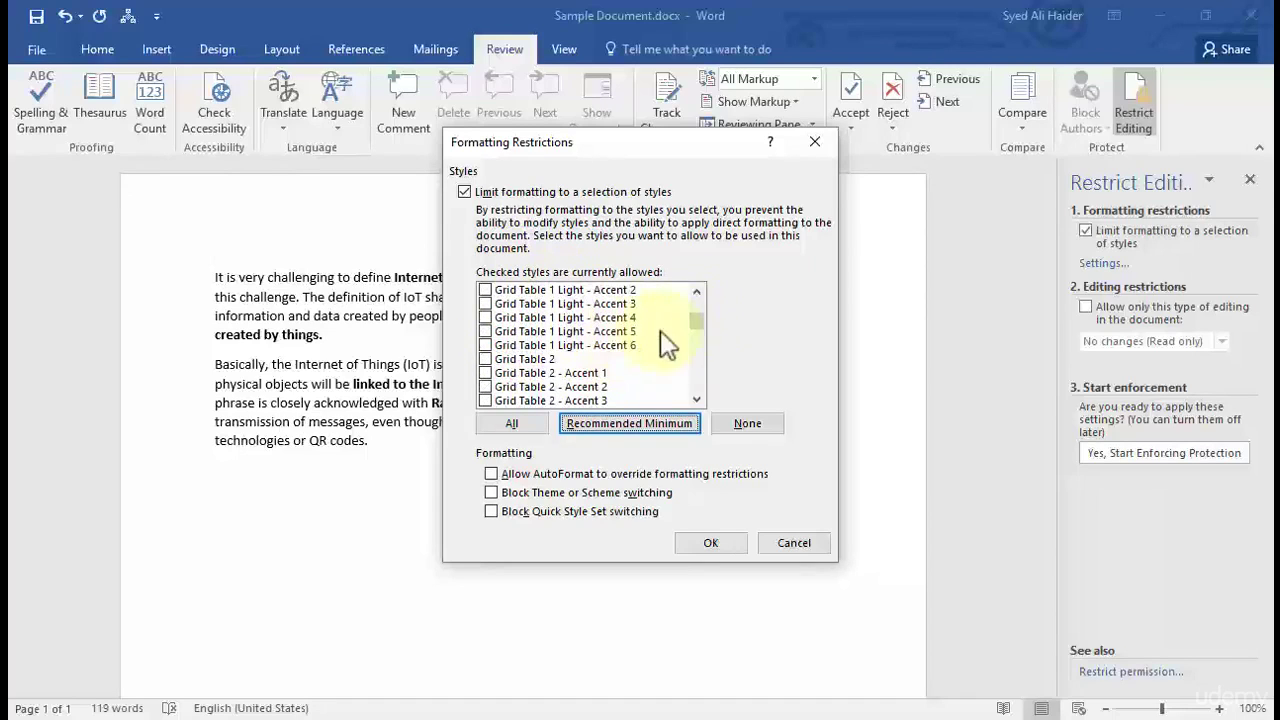
drag(695, 324, 694, 320)
scroll(612, 352, up, 2)
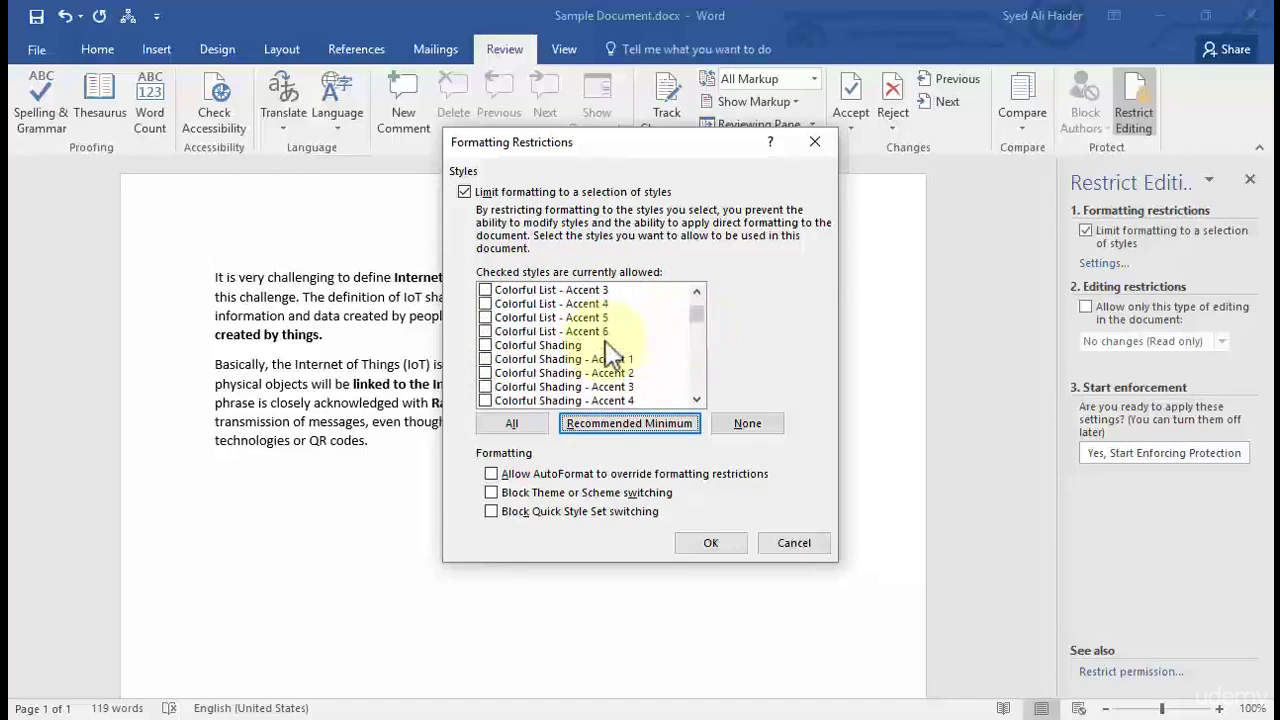
scroll(612, 352, up, 8)
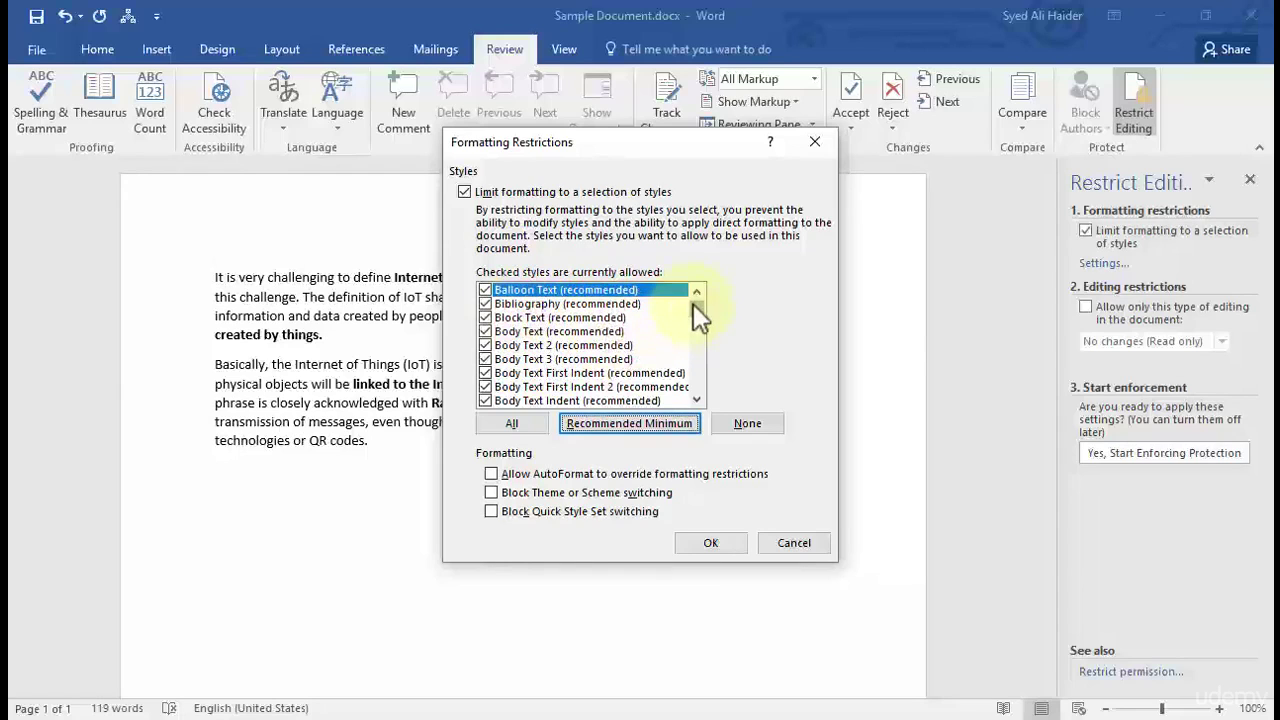
drag(692, 303, 616, 326)
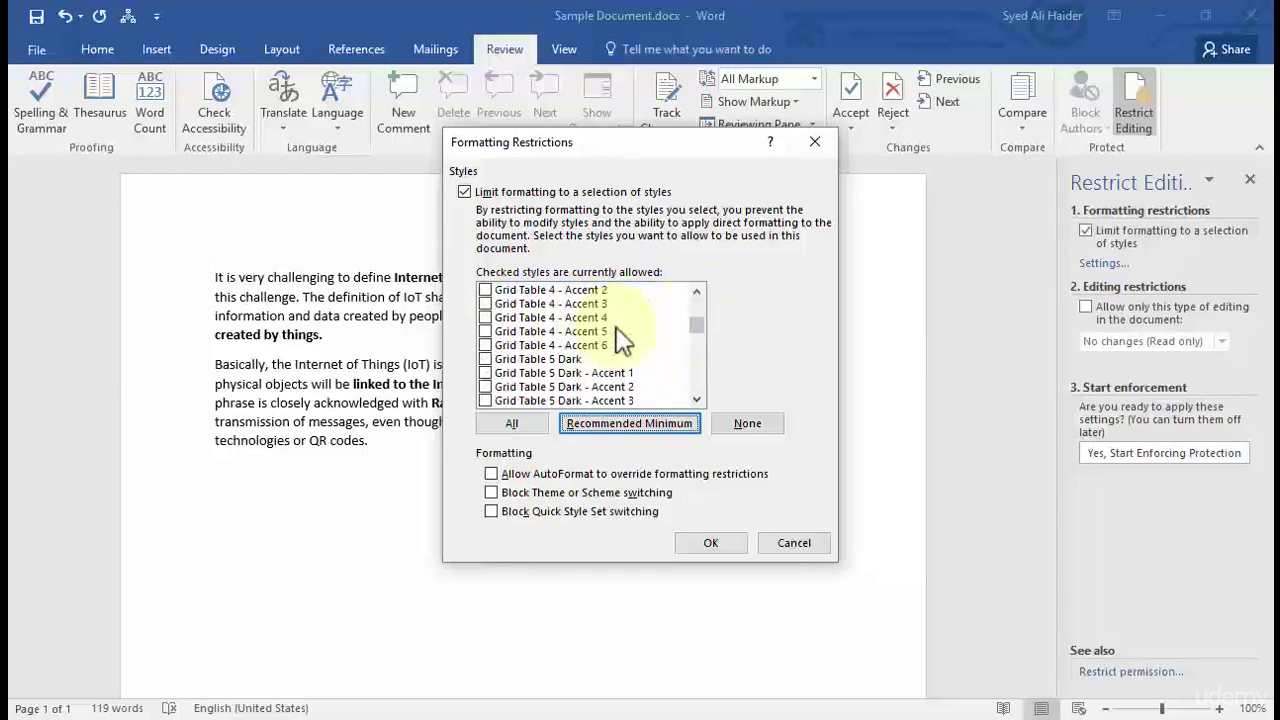
- Clear all allowed styles, allow only Body Text (recommended), and confirm the Formatting Restrictions
click(747, 423)
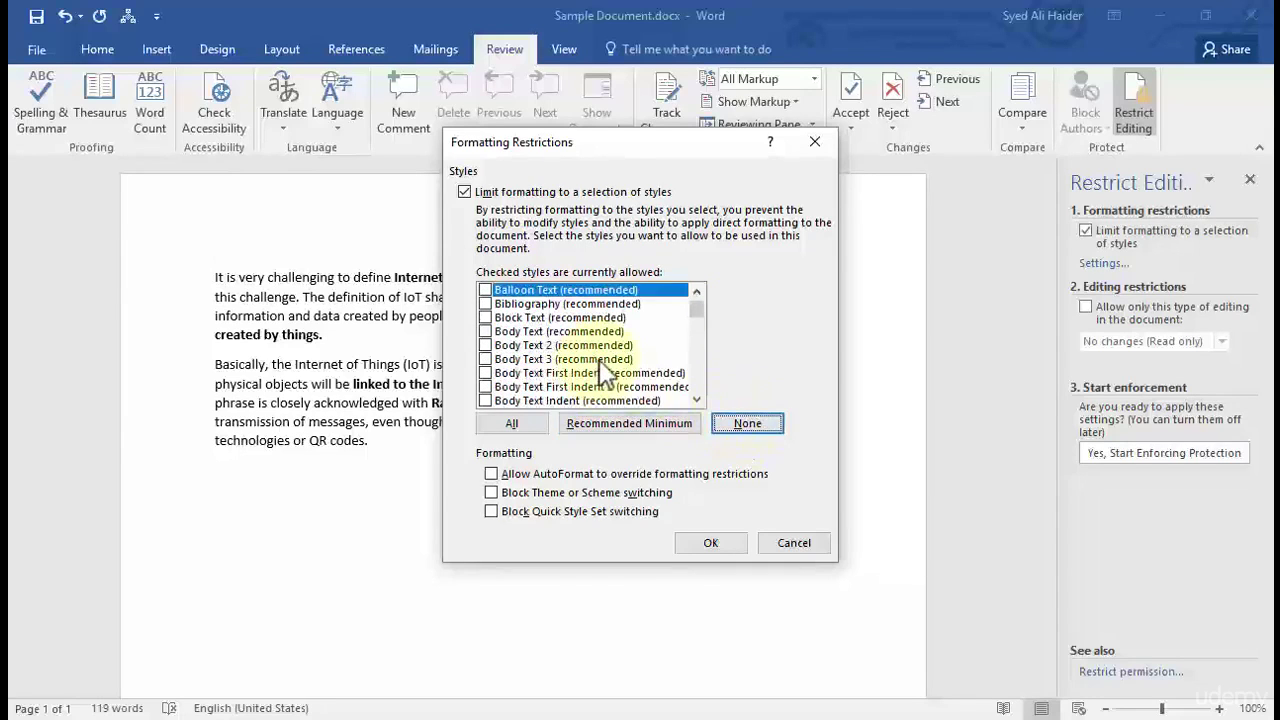
scroll(600, 355, up, 1)
scroll(602, 295, down, 6)
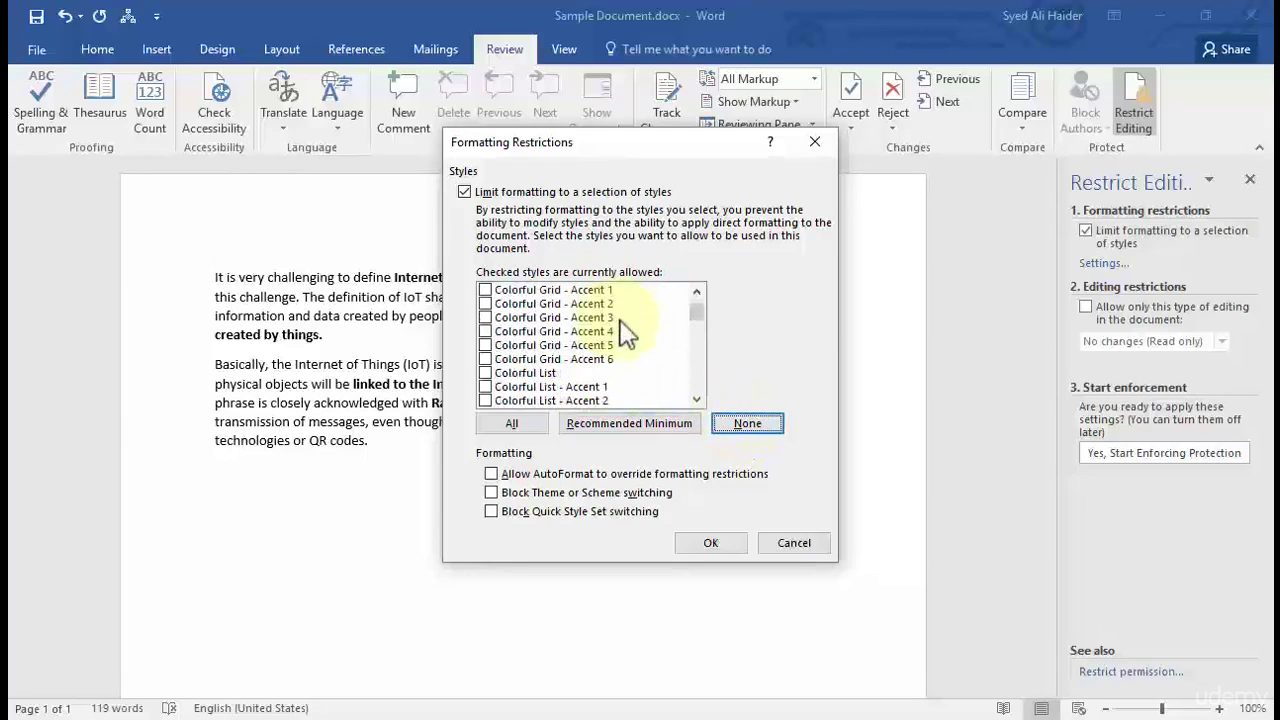
scroll(625, 336, down, 14)
scroll(630, 340, up, 10)
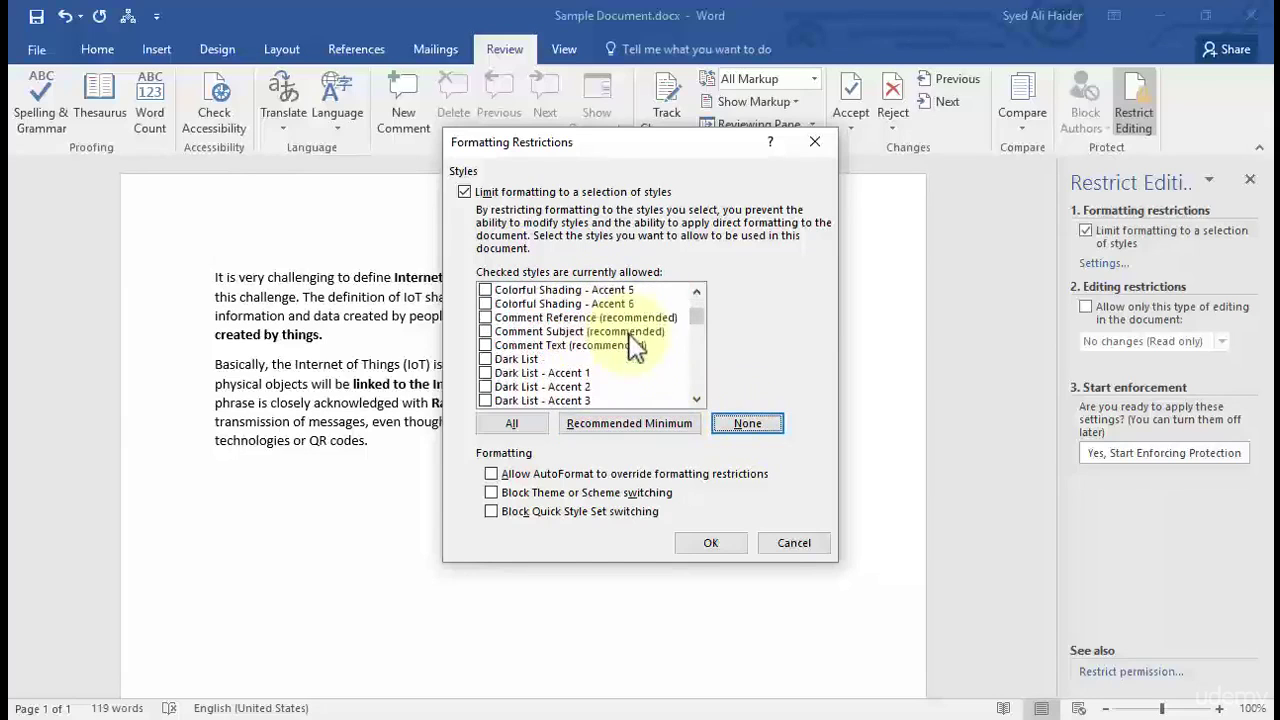
scroll(632, 348, up, 10)
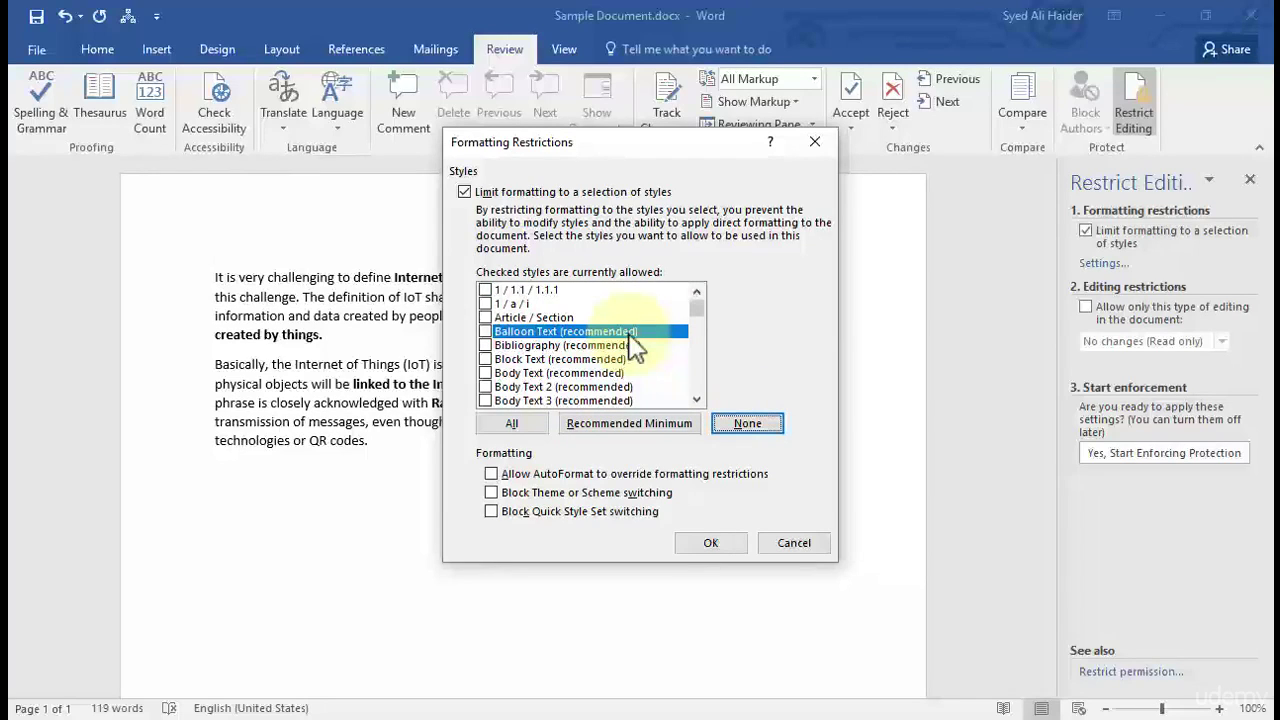
click(487, 373)
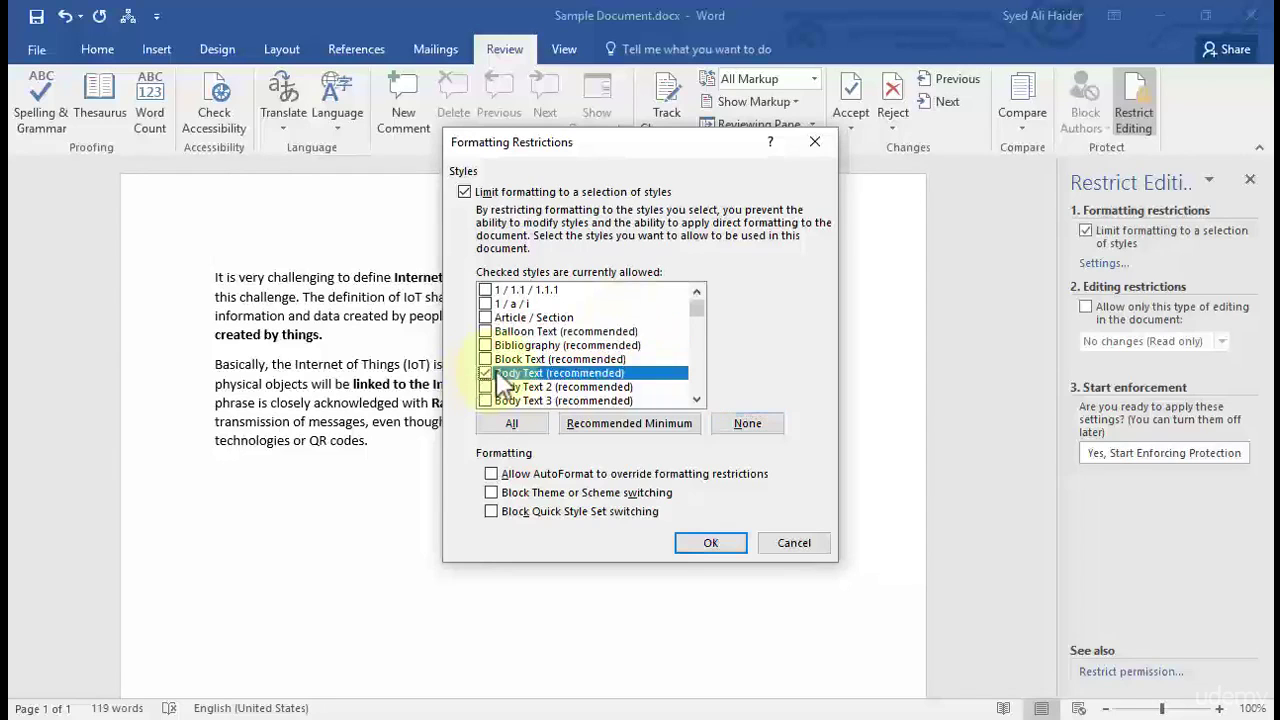
click(738, 542)
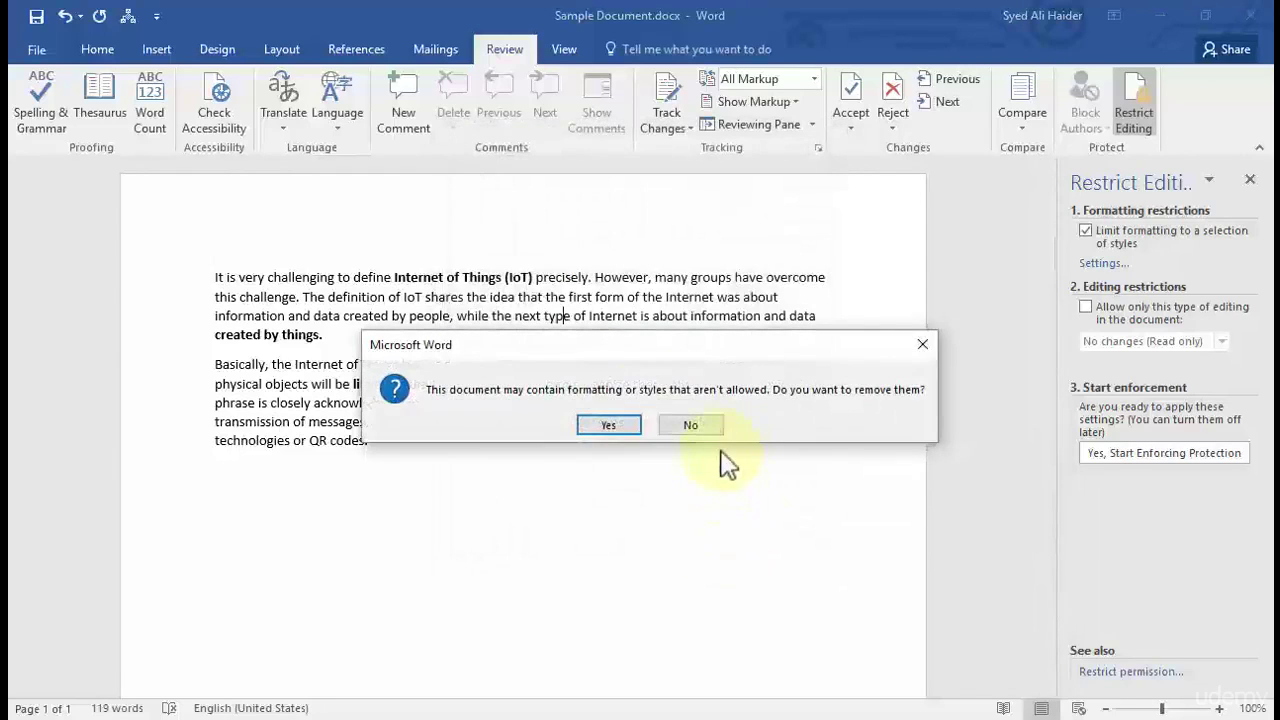
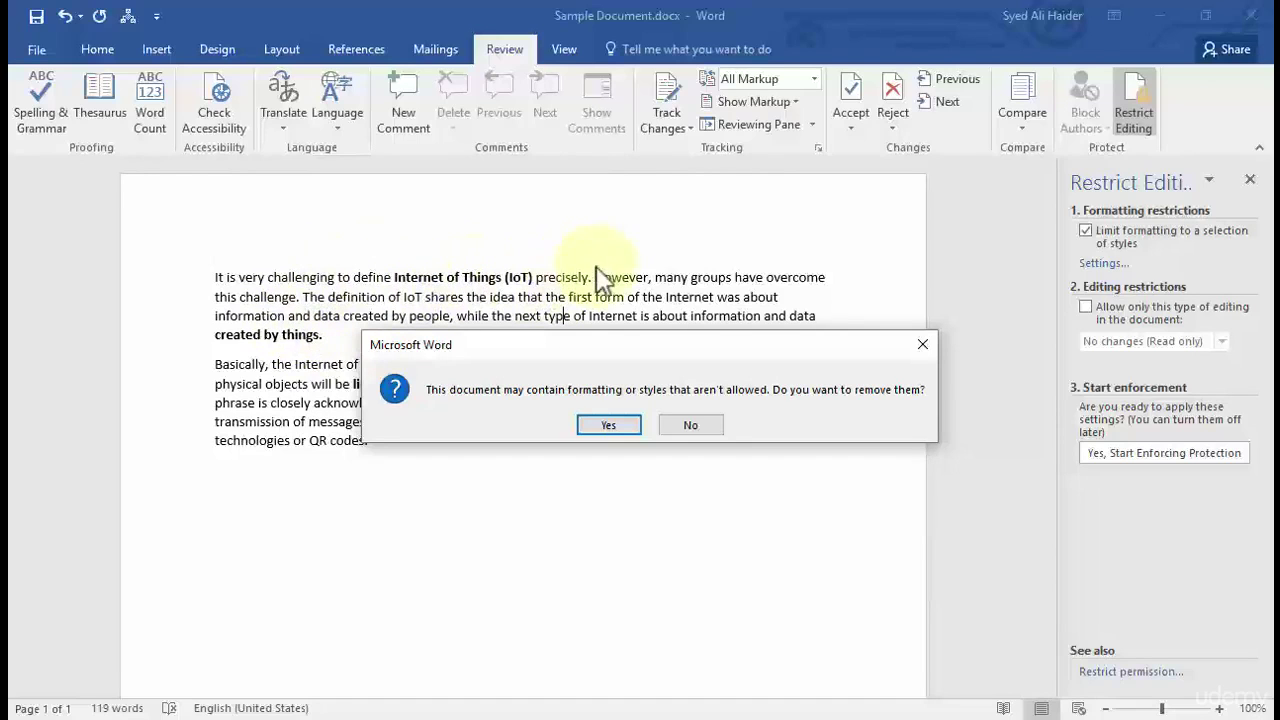
- Confirm removal of the disallowed bold formatting once formatting is limited to permitted styles
click(614, 427)
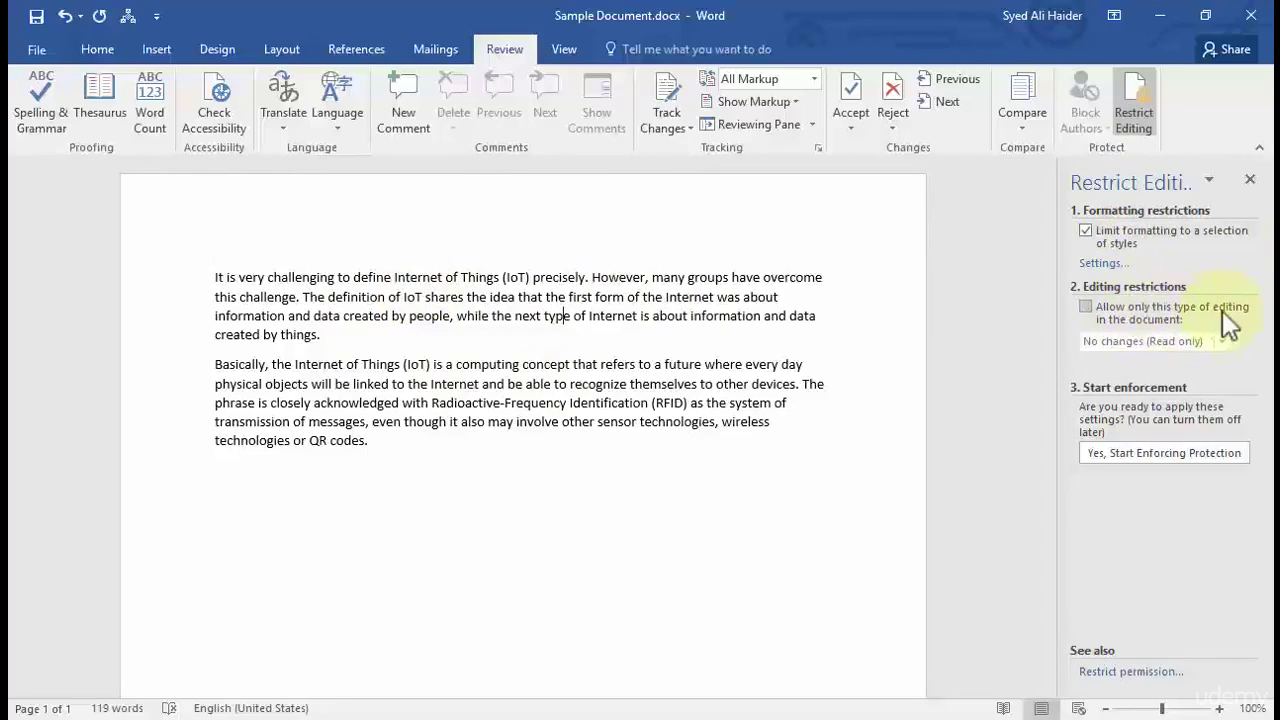
- Allow only 'No changes (Read only)' editing in the document
click(1087, 309)
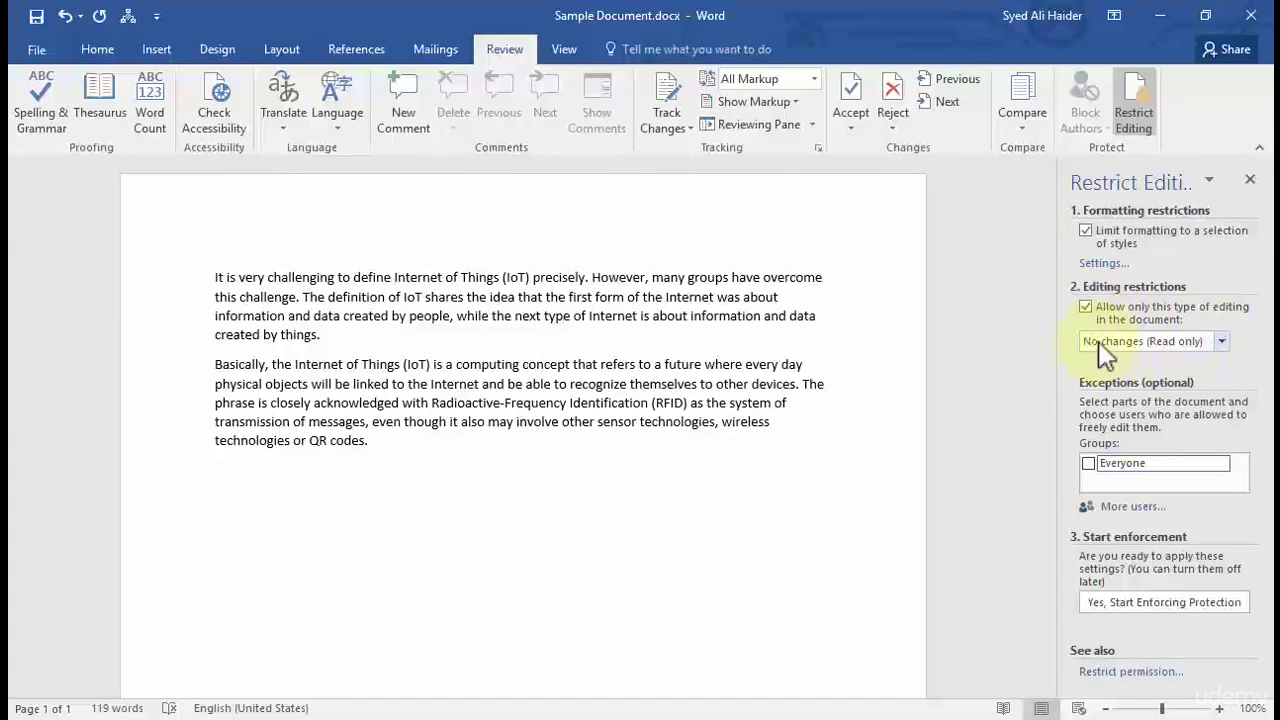
click(1221, 342)
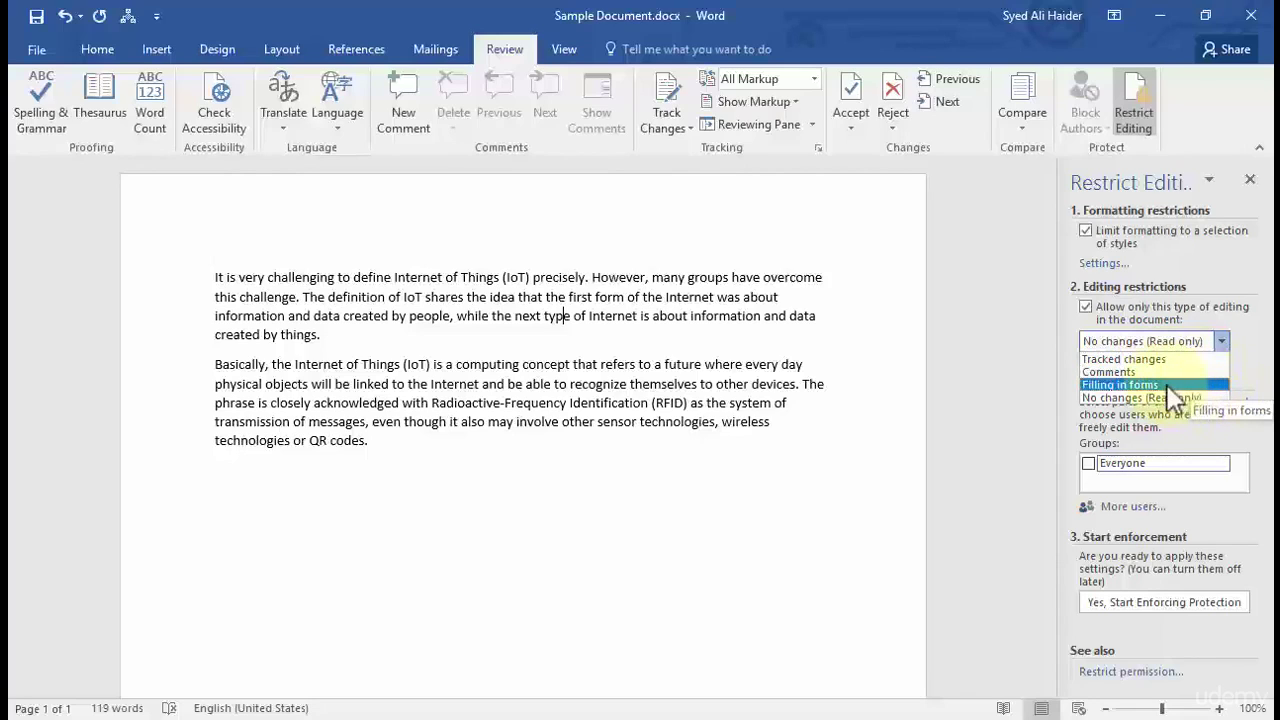
click(1163, 398)
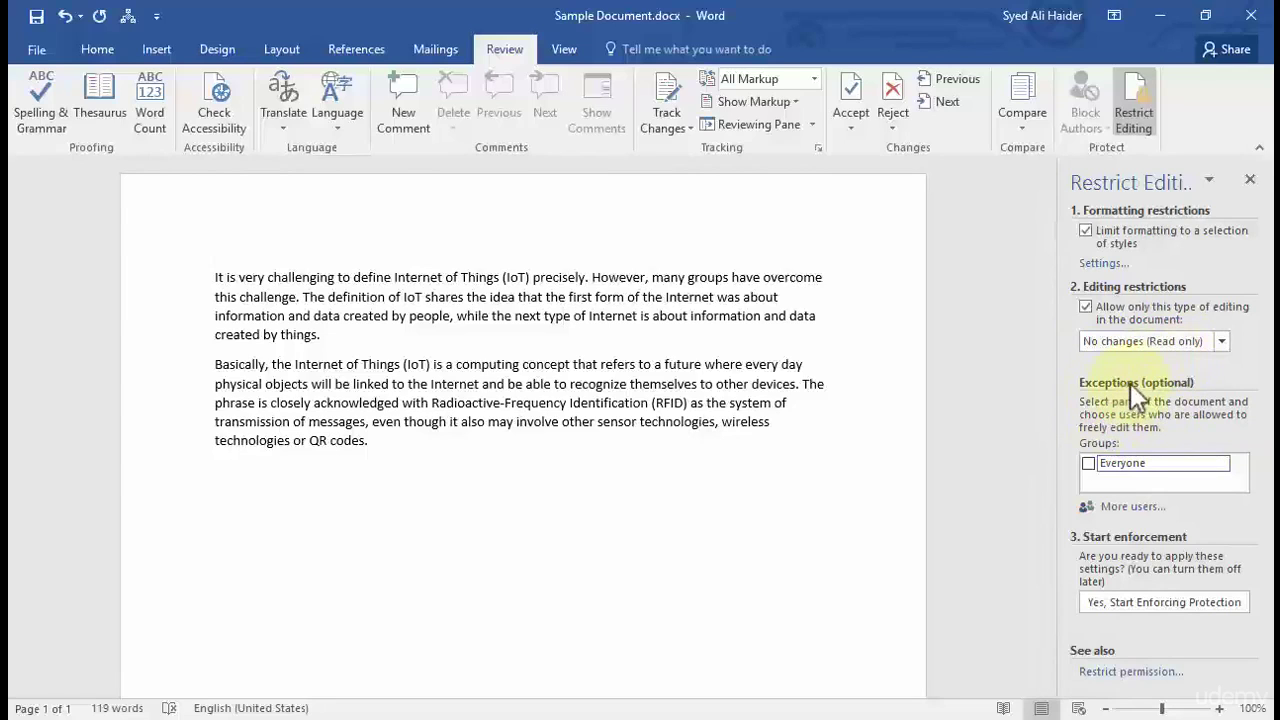
click(1108, 314)
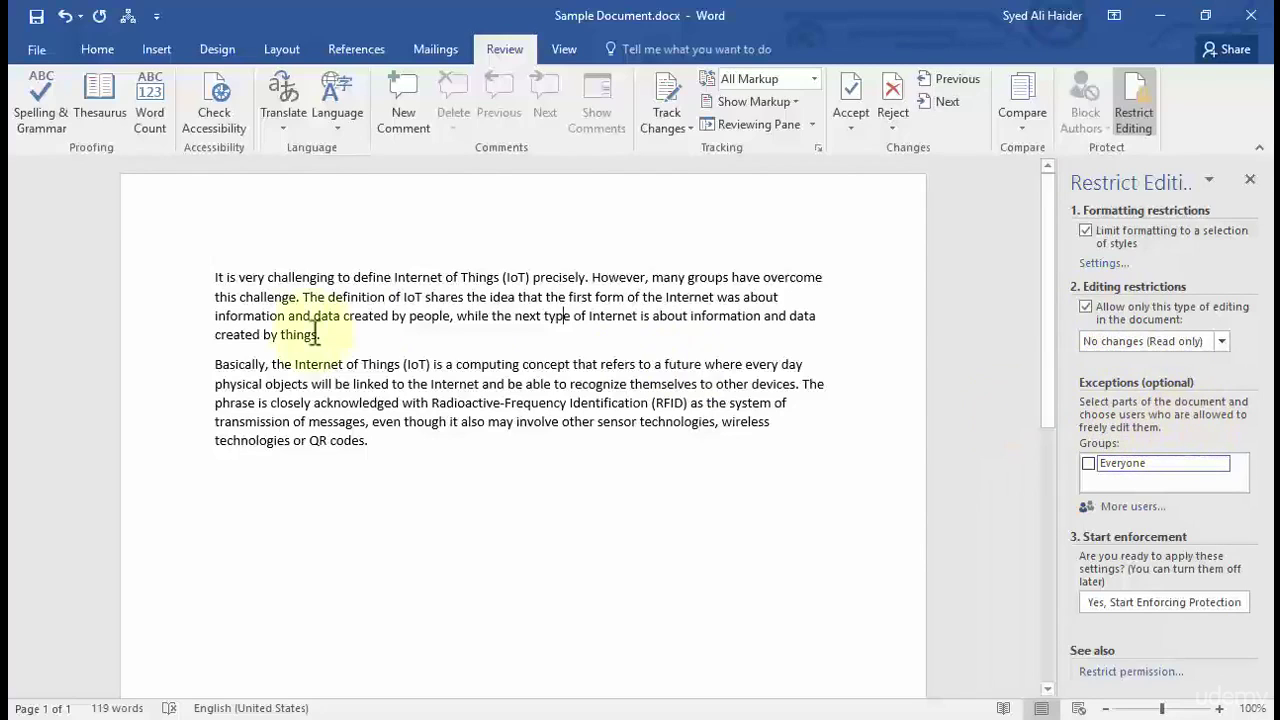
- Select the first paragraph as the exception region, toggling Everyone on and off
drag(325, 336, 214, 277)
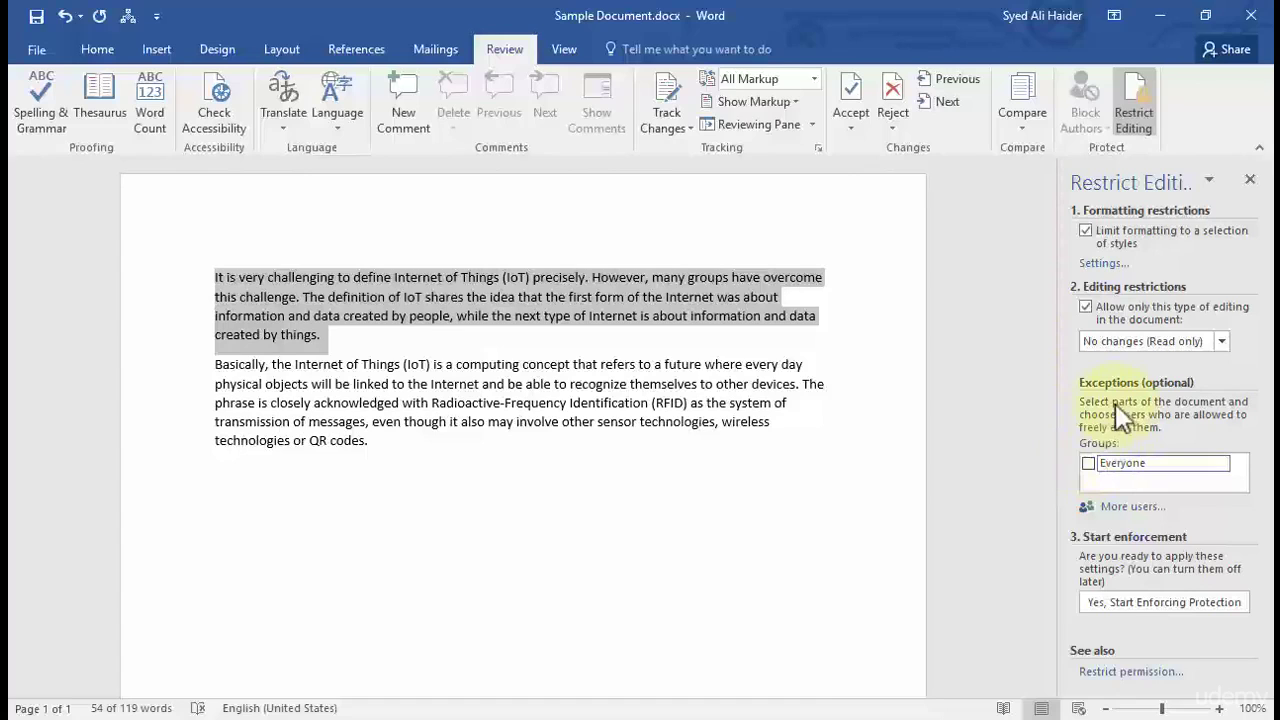
click(1088, 464)
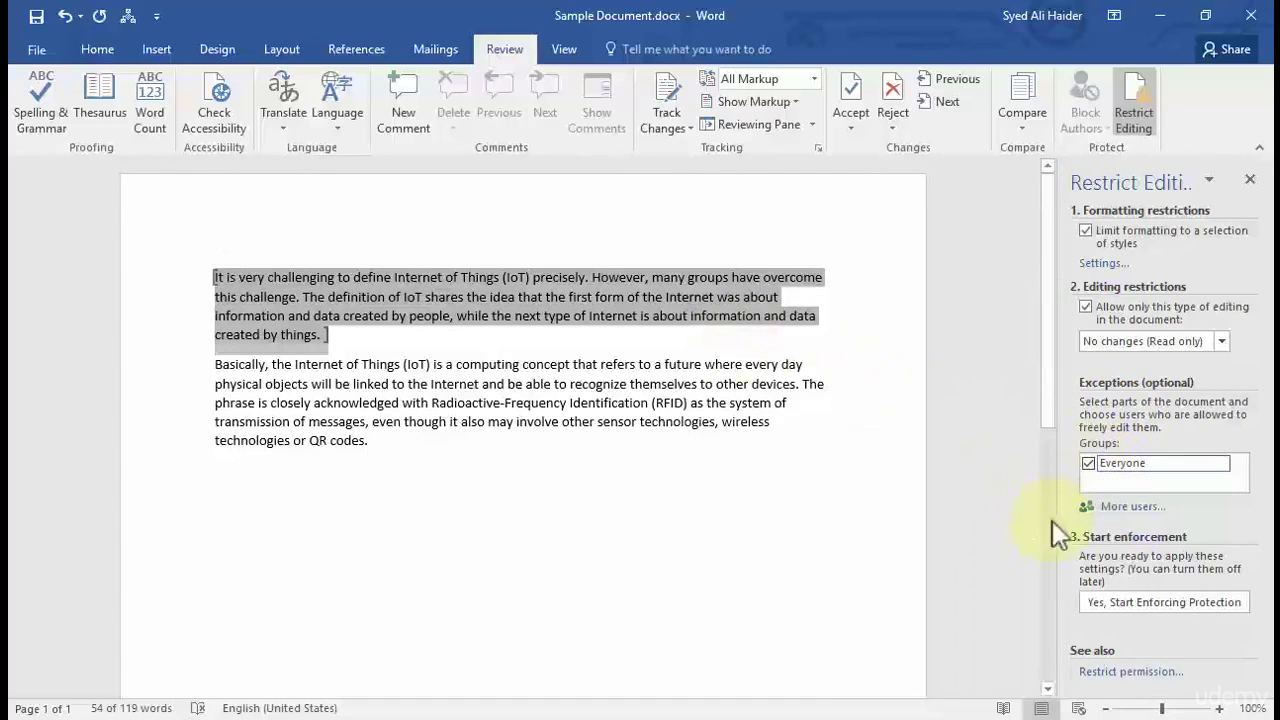
click(1088, 464)
- Remove all editing permissions for Everyone and bring up the Add Users dialog
click(1221, 464)
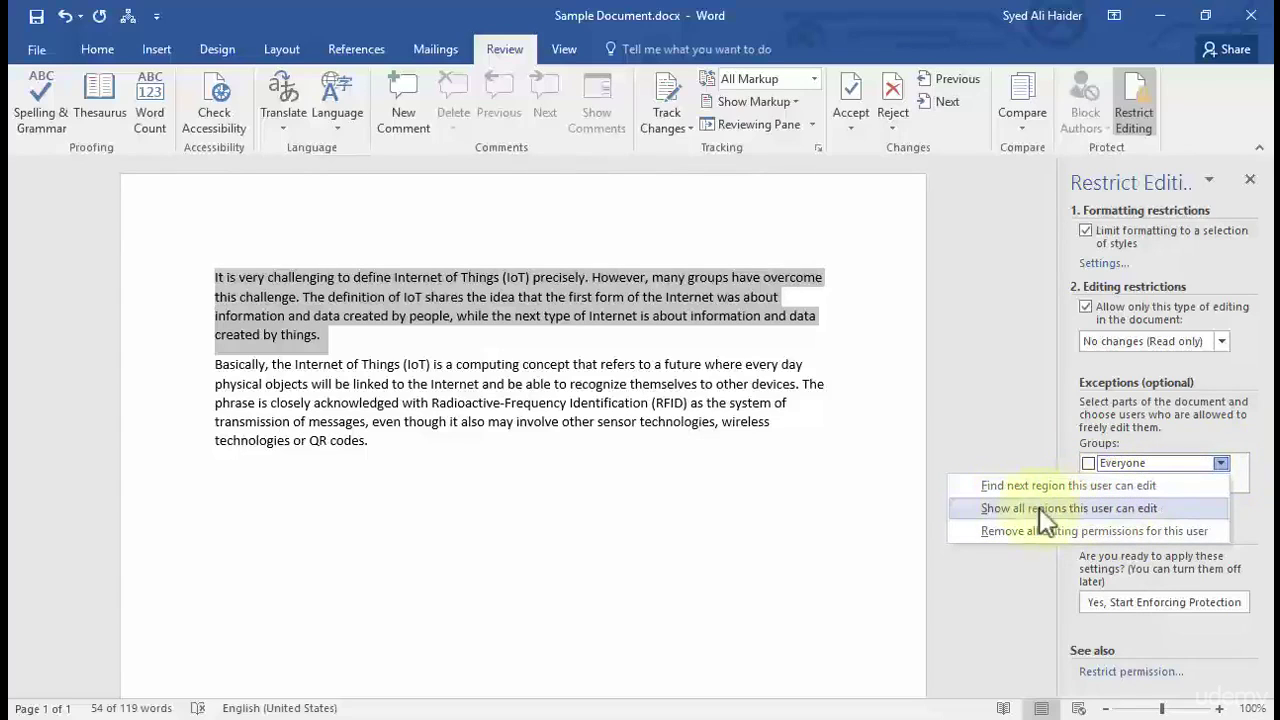
click(1157, 531)
mouse_move(1230, 470)
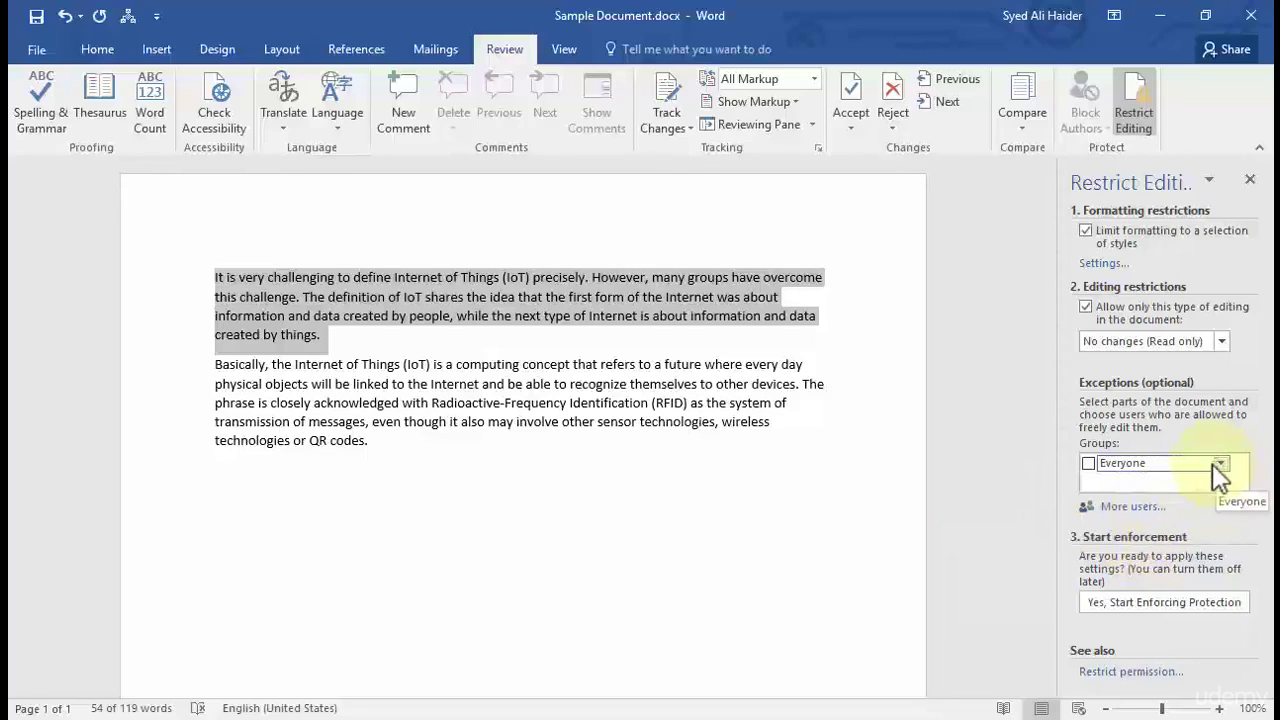
click(1134, 507)
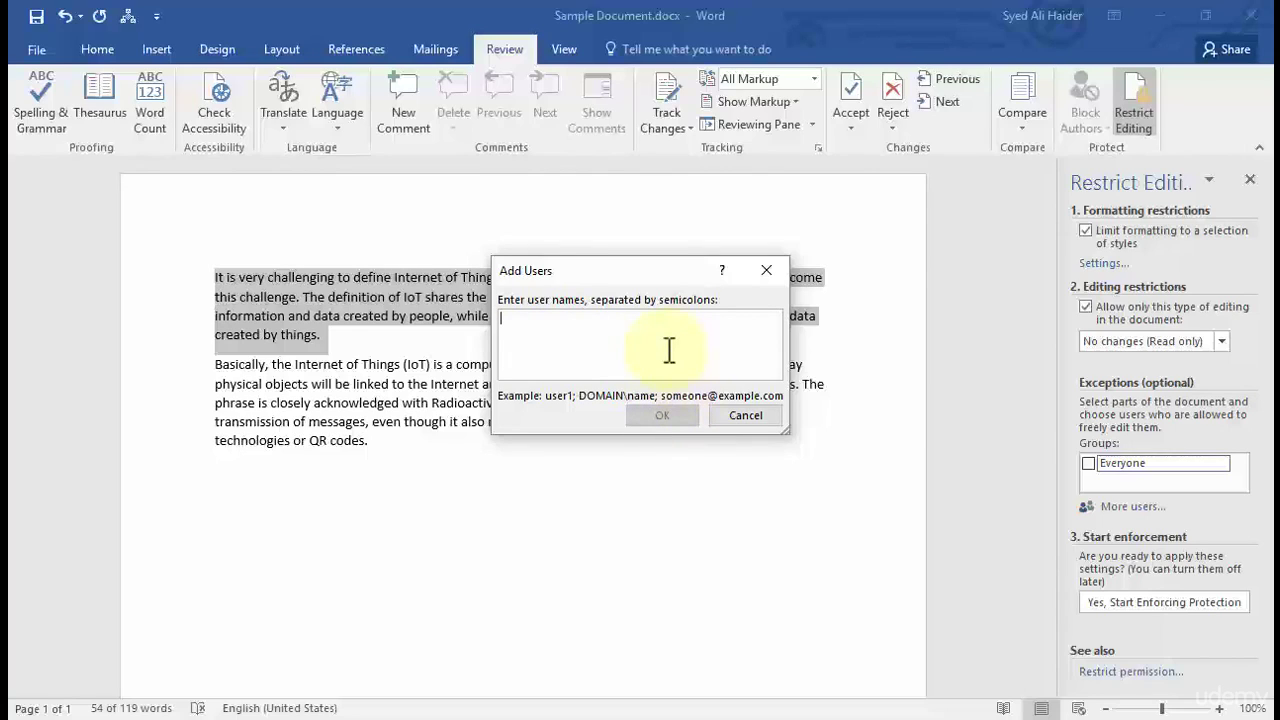
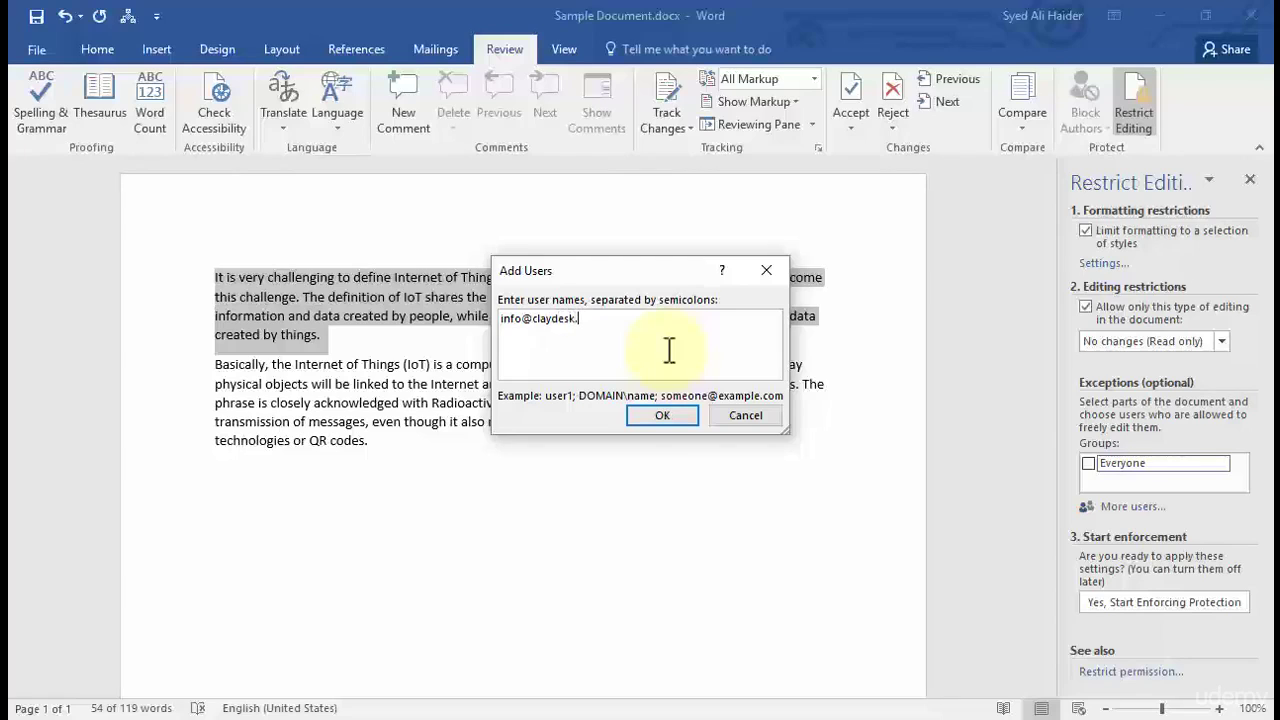
- Add the user's e-mail address and let that individual edit the first paragraph
click(678, 418)
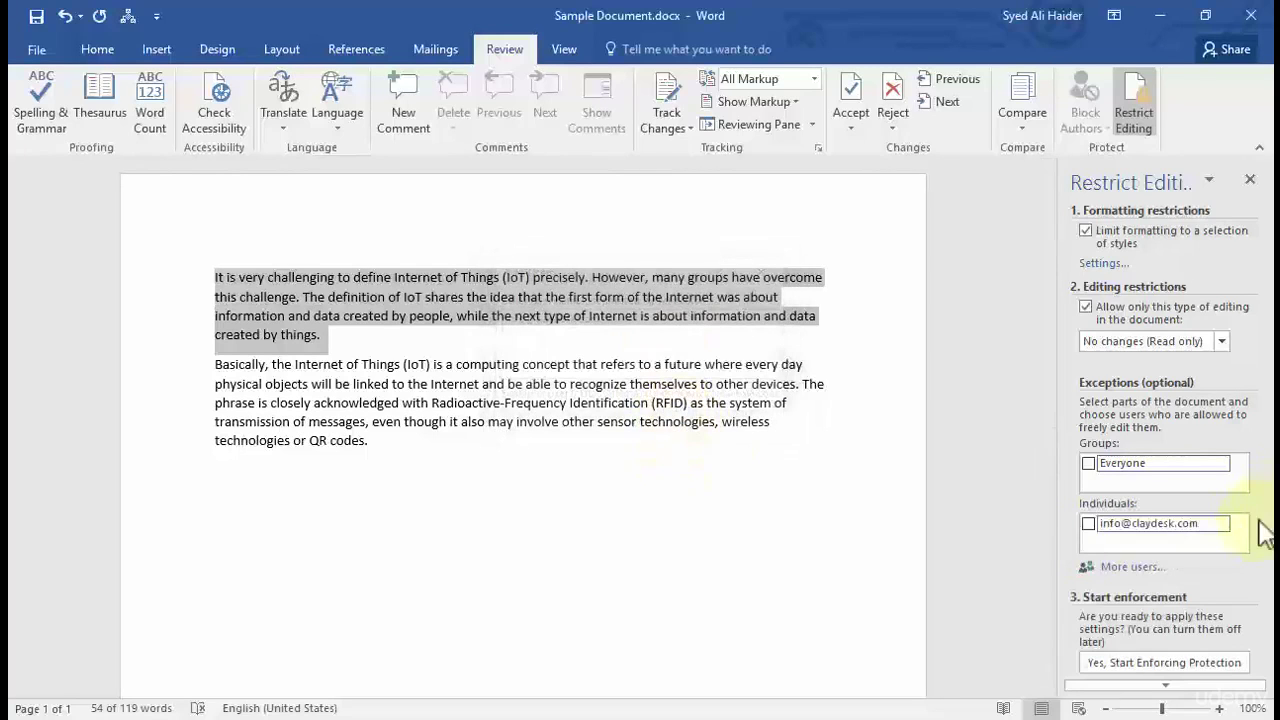
click(1088, 523)
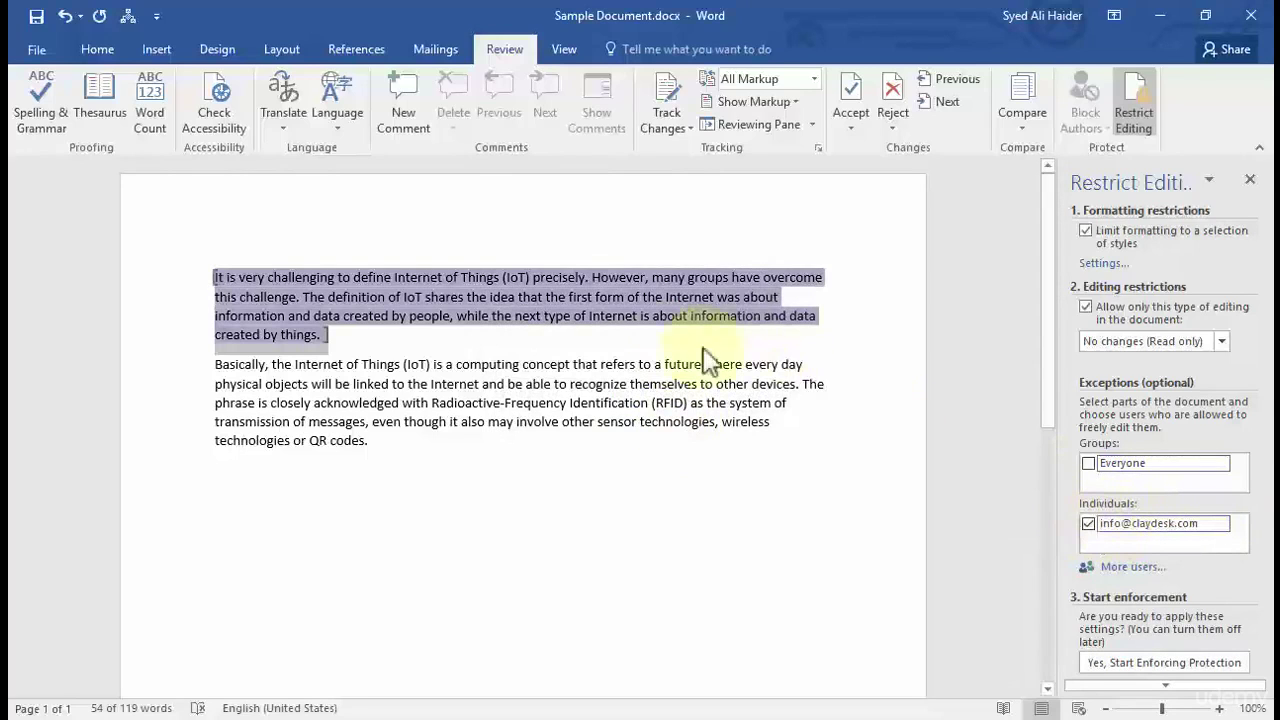
- Test typing inside the editable first paragraph, then delete the test characters
click(642, 355)
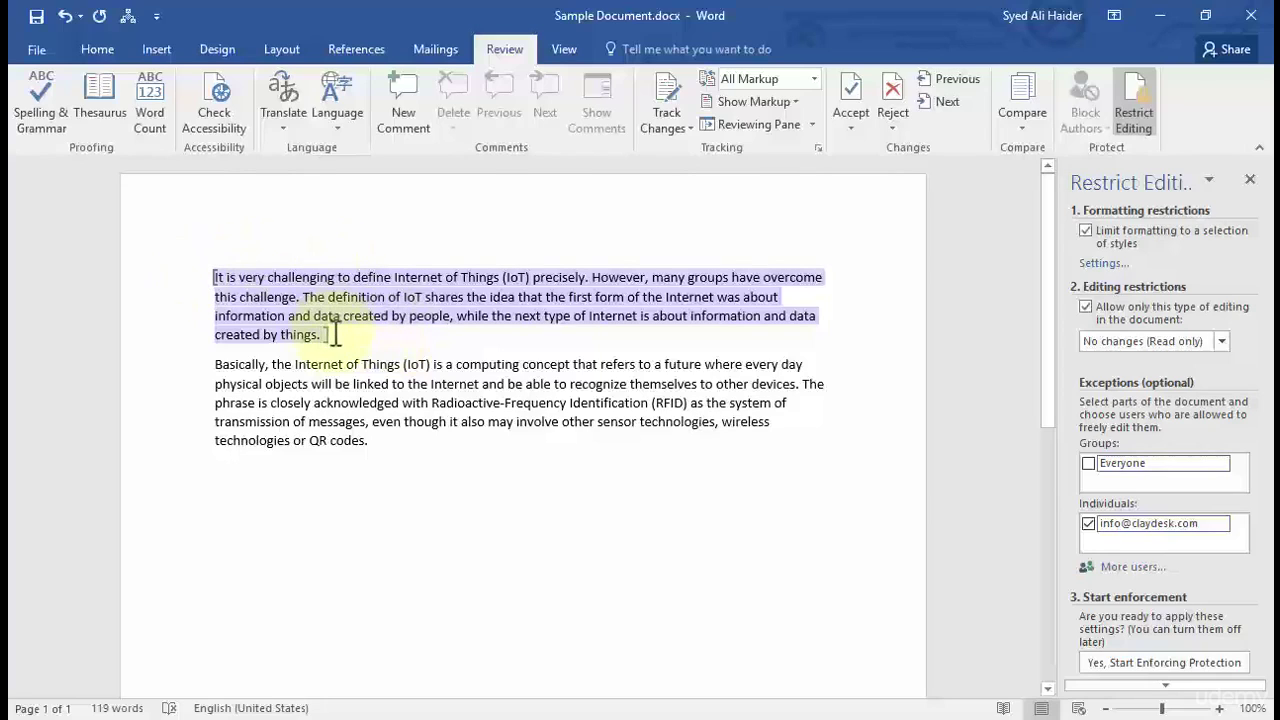
text(cccdc)
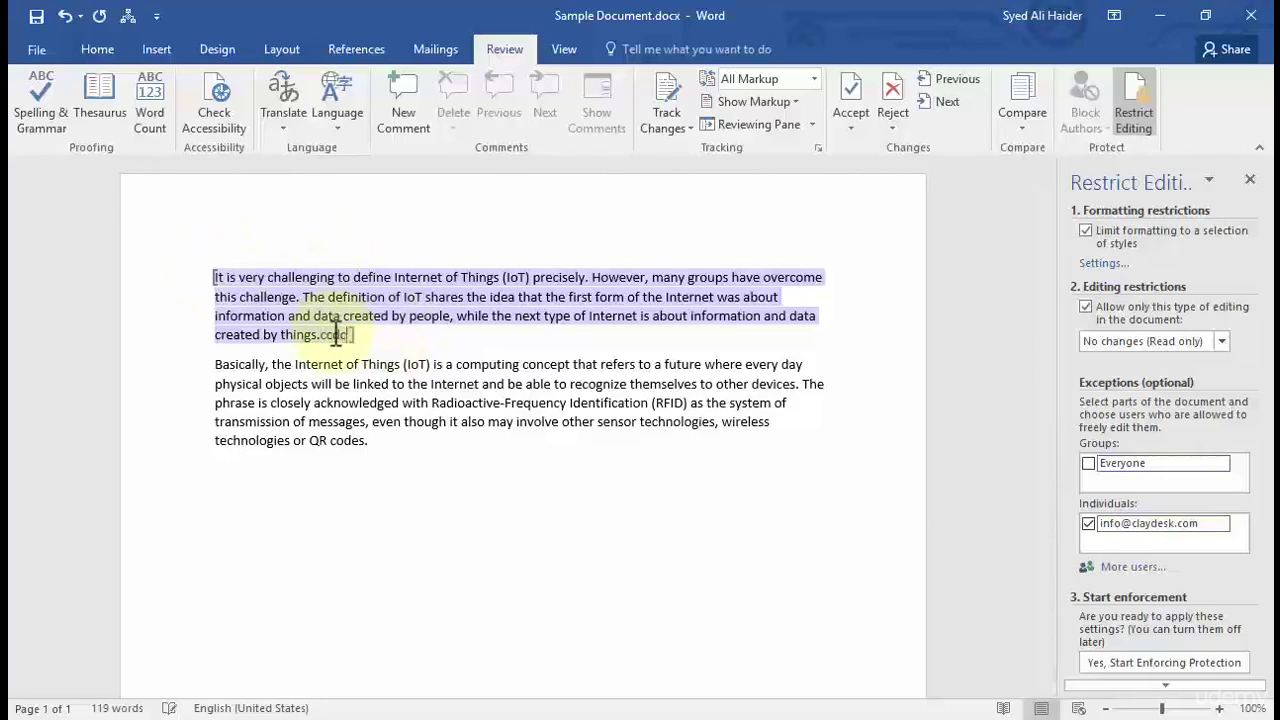
key(BackSpace)
key(BackSpace)
key(BackSpace)
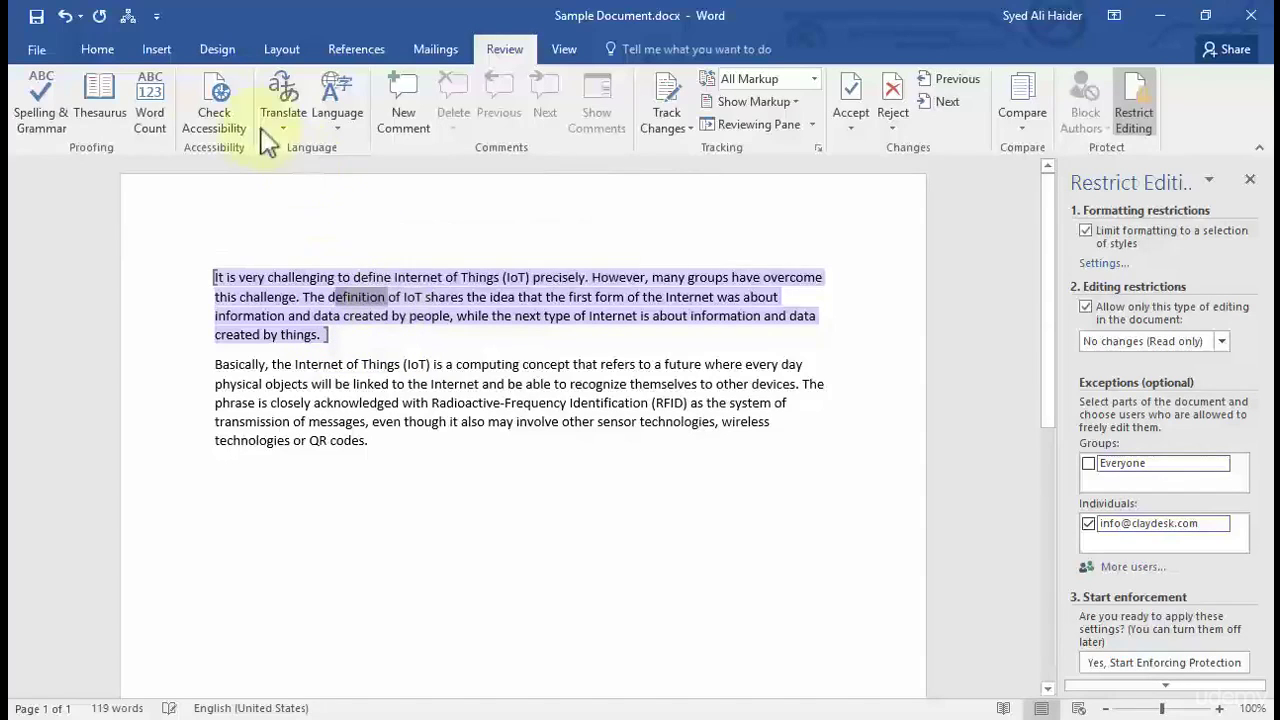
- Start enforcing protection with a password entered and confirmed
click(106, 54)
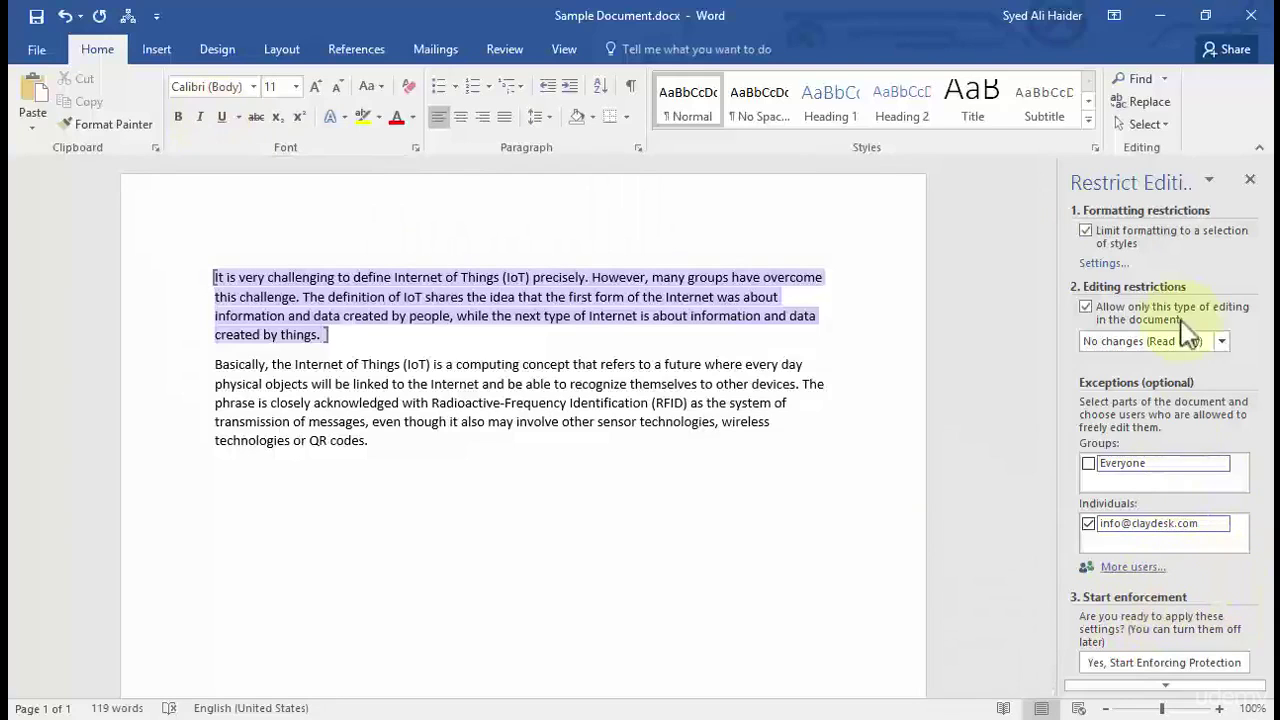
click(1172, 665)
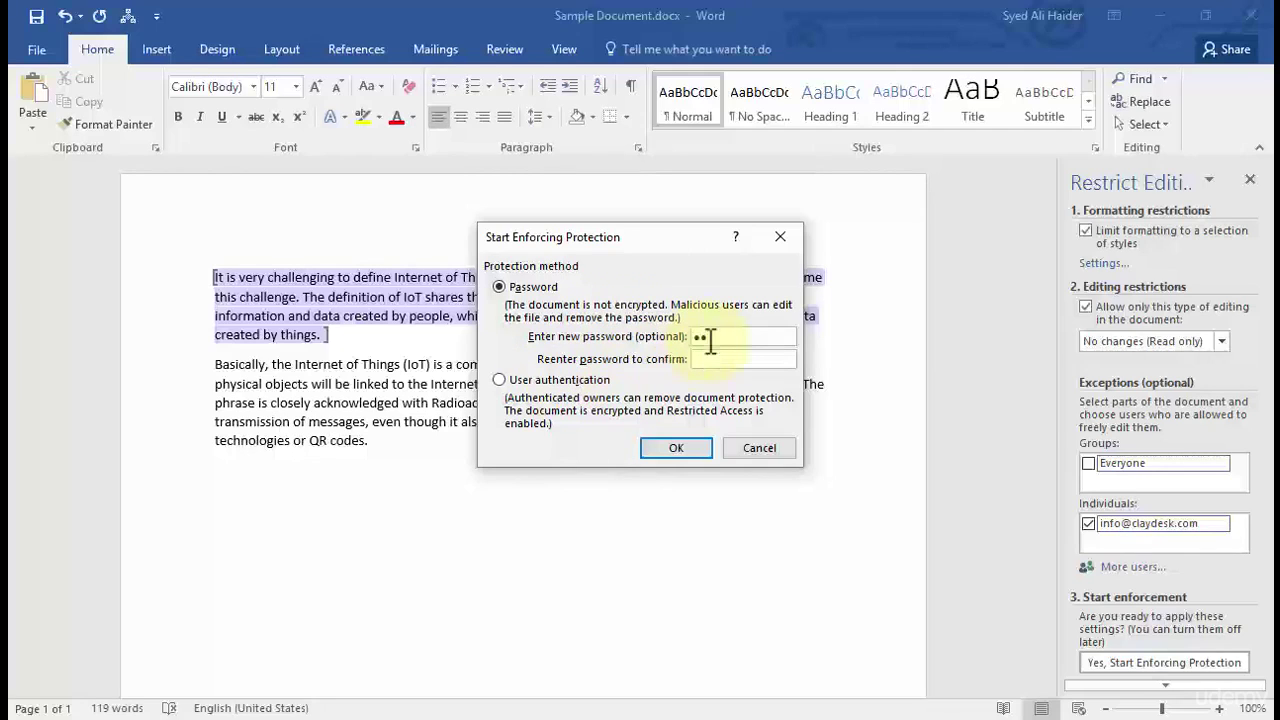
click(742, 358)
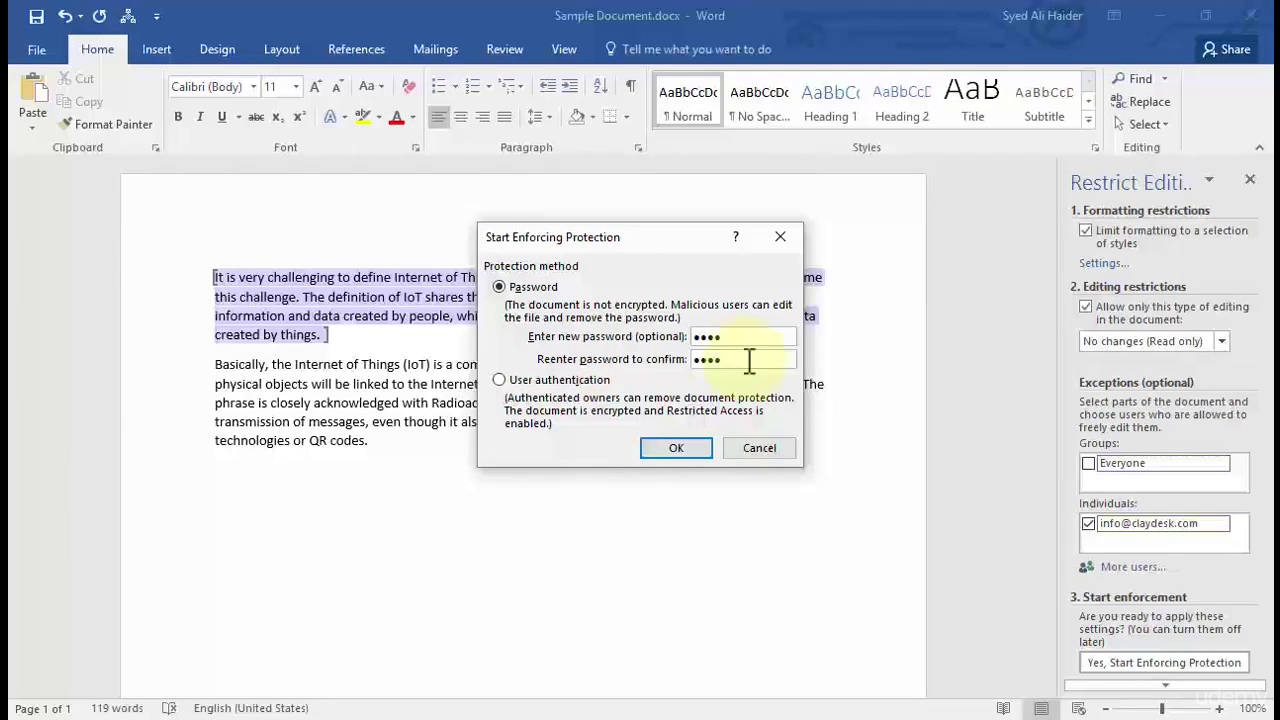
click(698, 452)
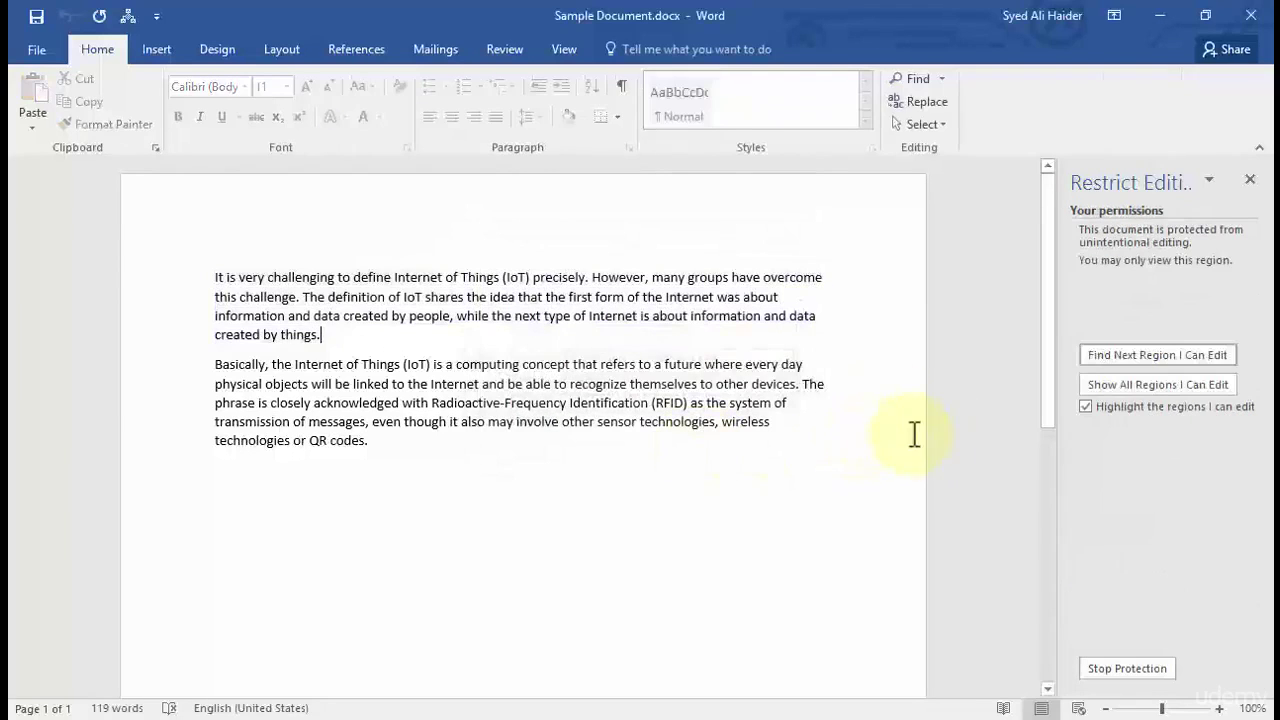
click(386, 297)
double_click(298, 336)
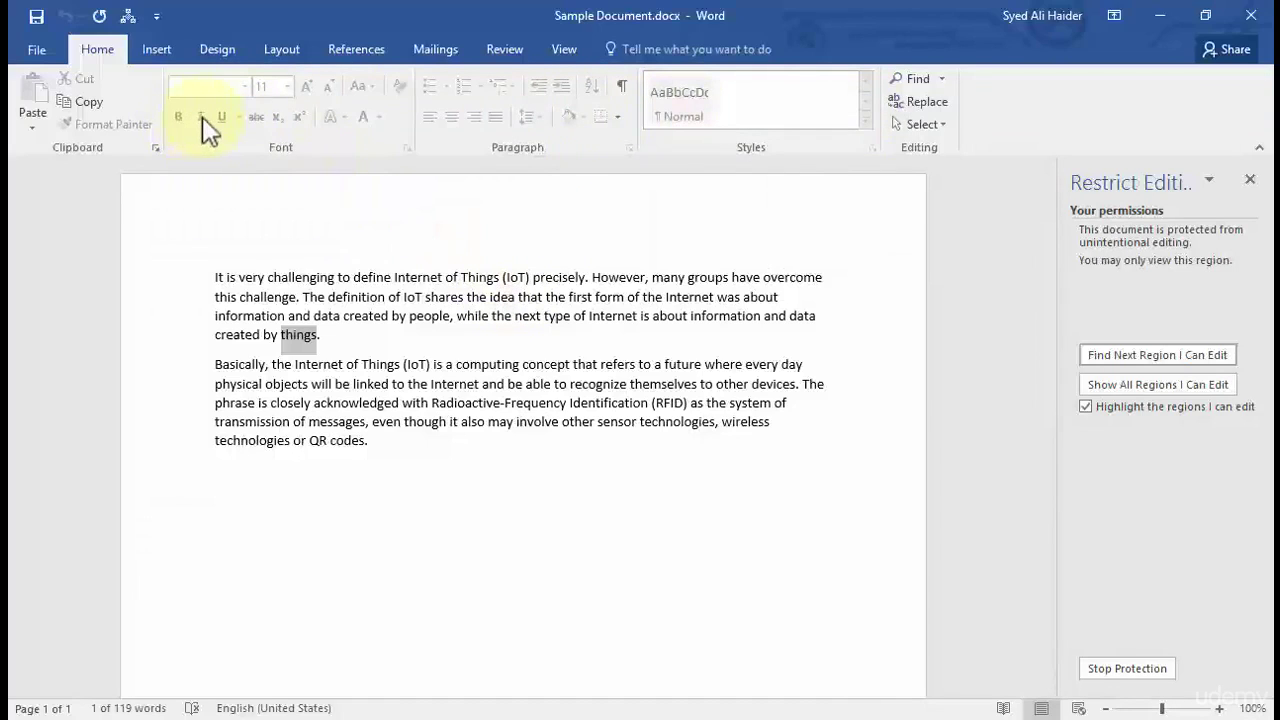
click(356, 384)
drag(554, 384, 393, 384)
drag(400, 384, 408, 449)
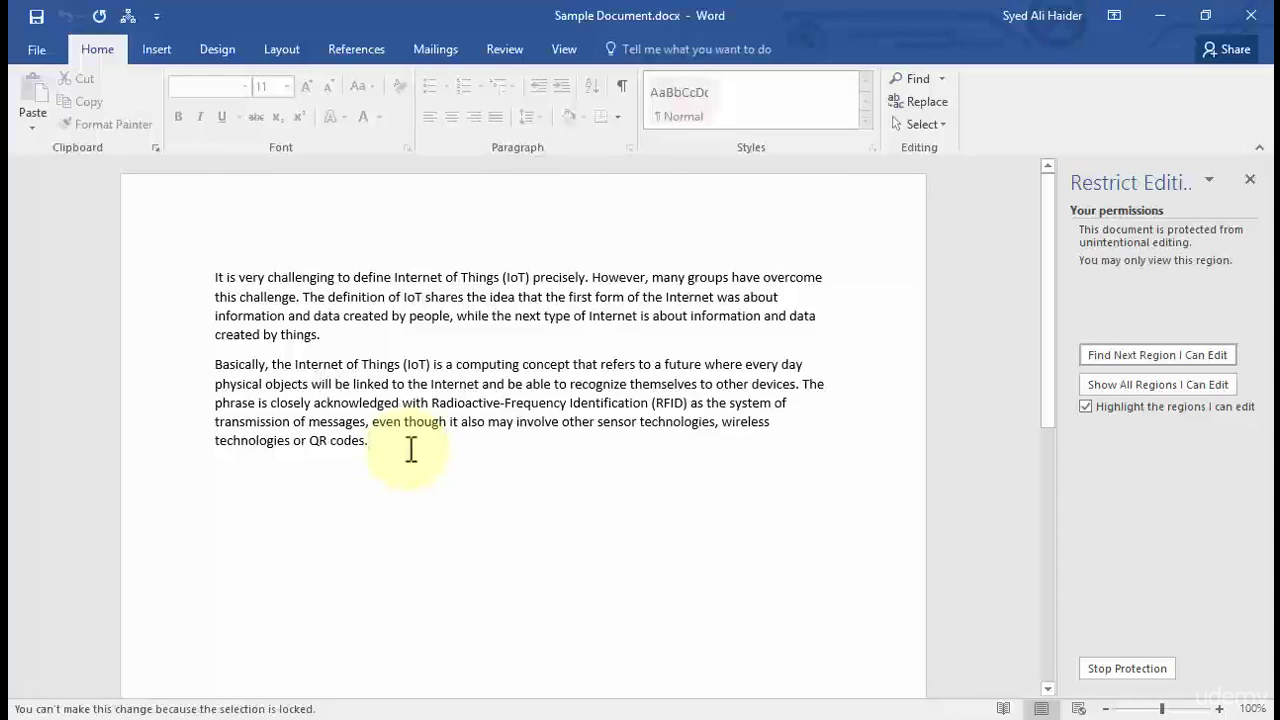